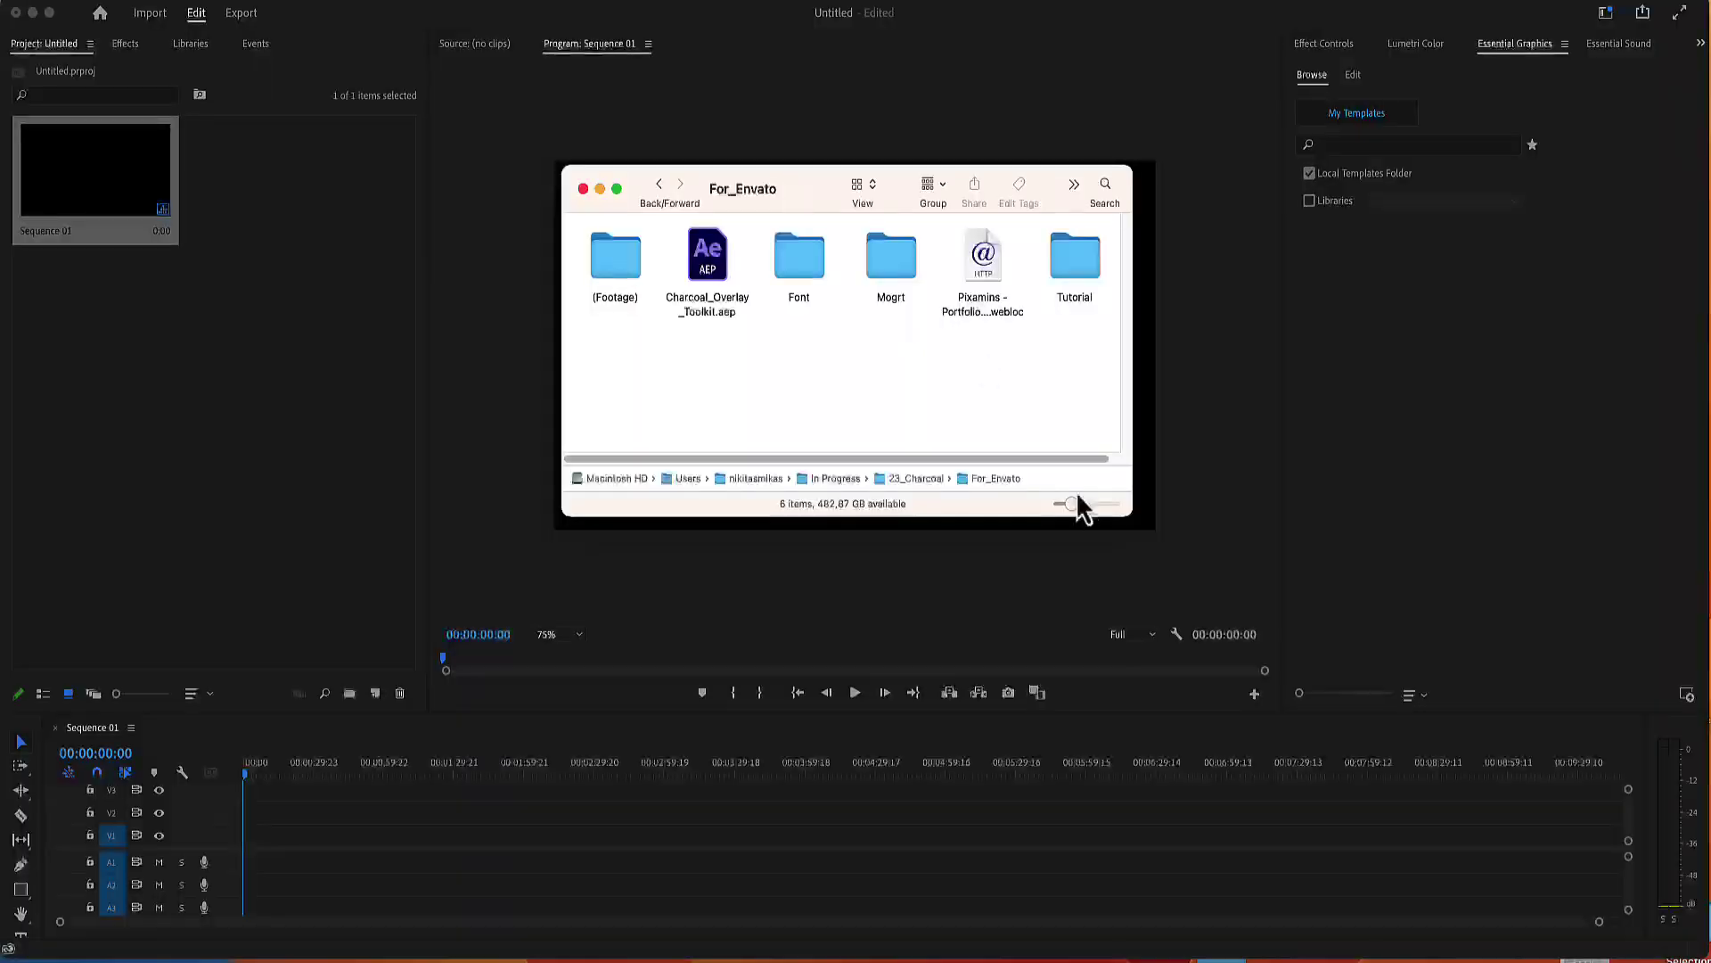
Step: Open Mogrt > HD in Finder and drag HD_Charcoal_01.mogrt toward Premiere's Essential Graphics
{"action": "left_click_drag", "start_coordinate": [1124, 521], "coordinate": [1147, 531]}
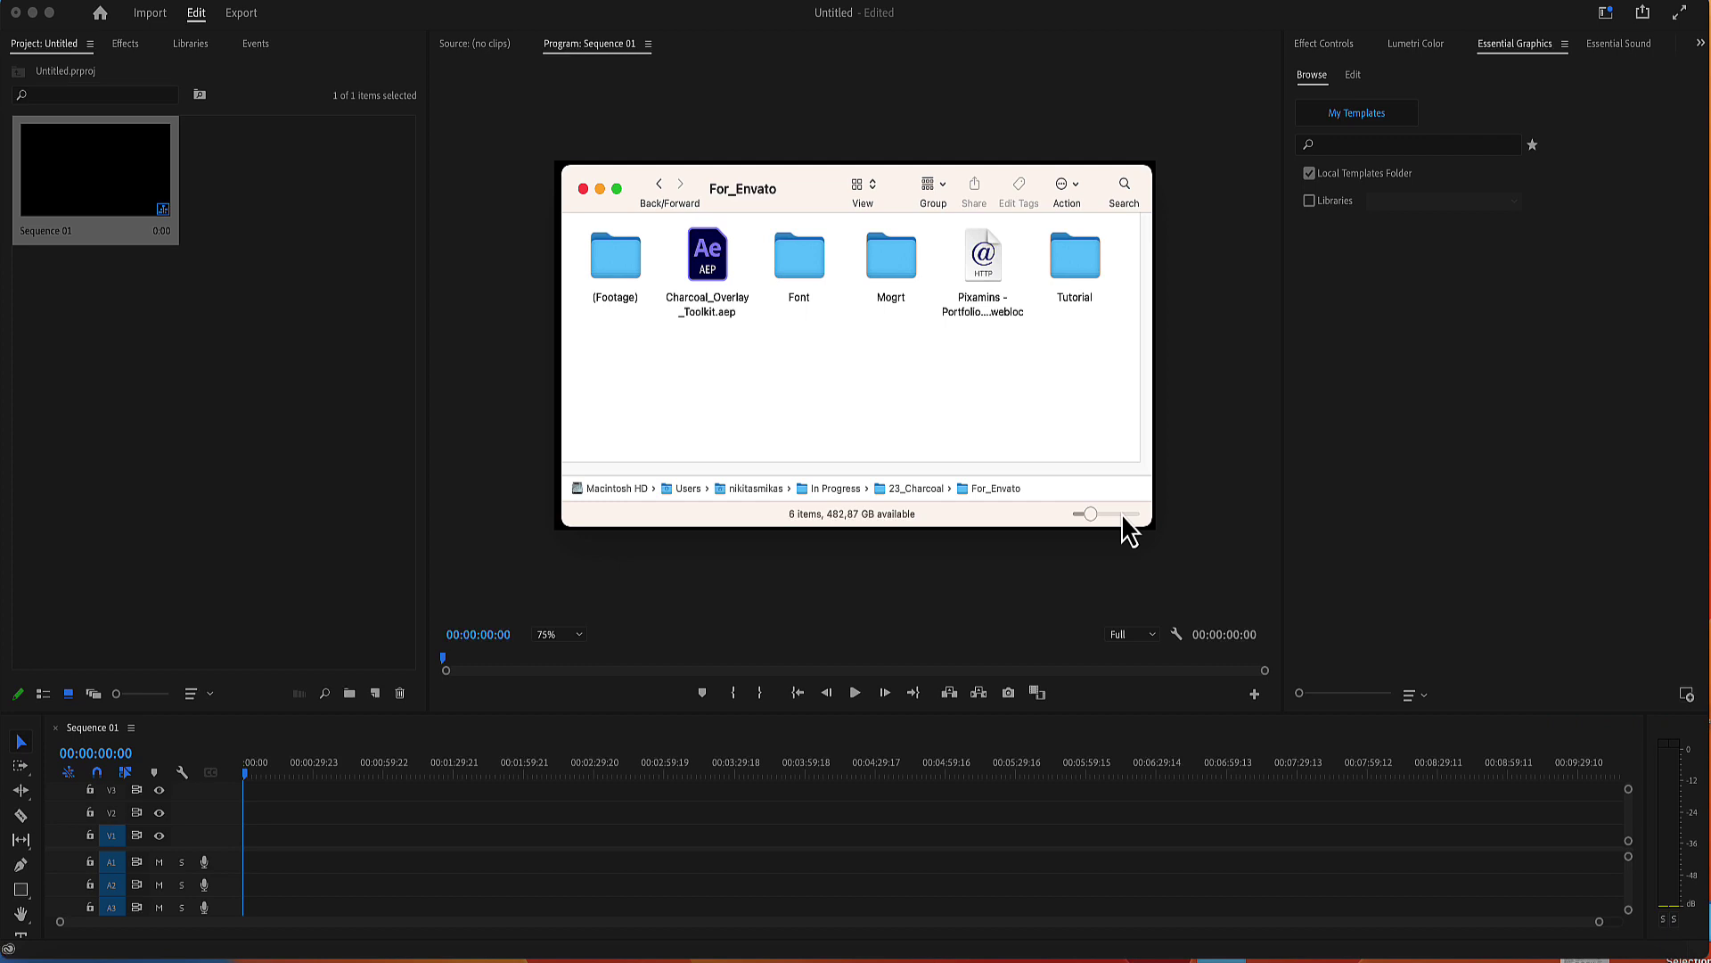
{"action": "double_click", "coordinate": [889, 264]}
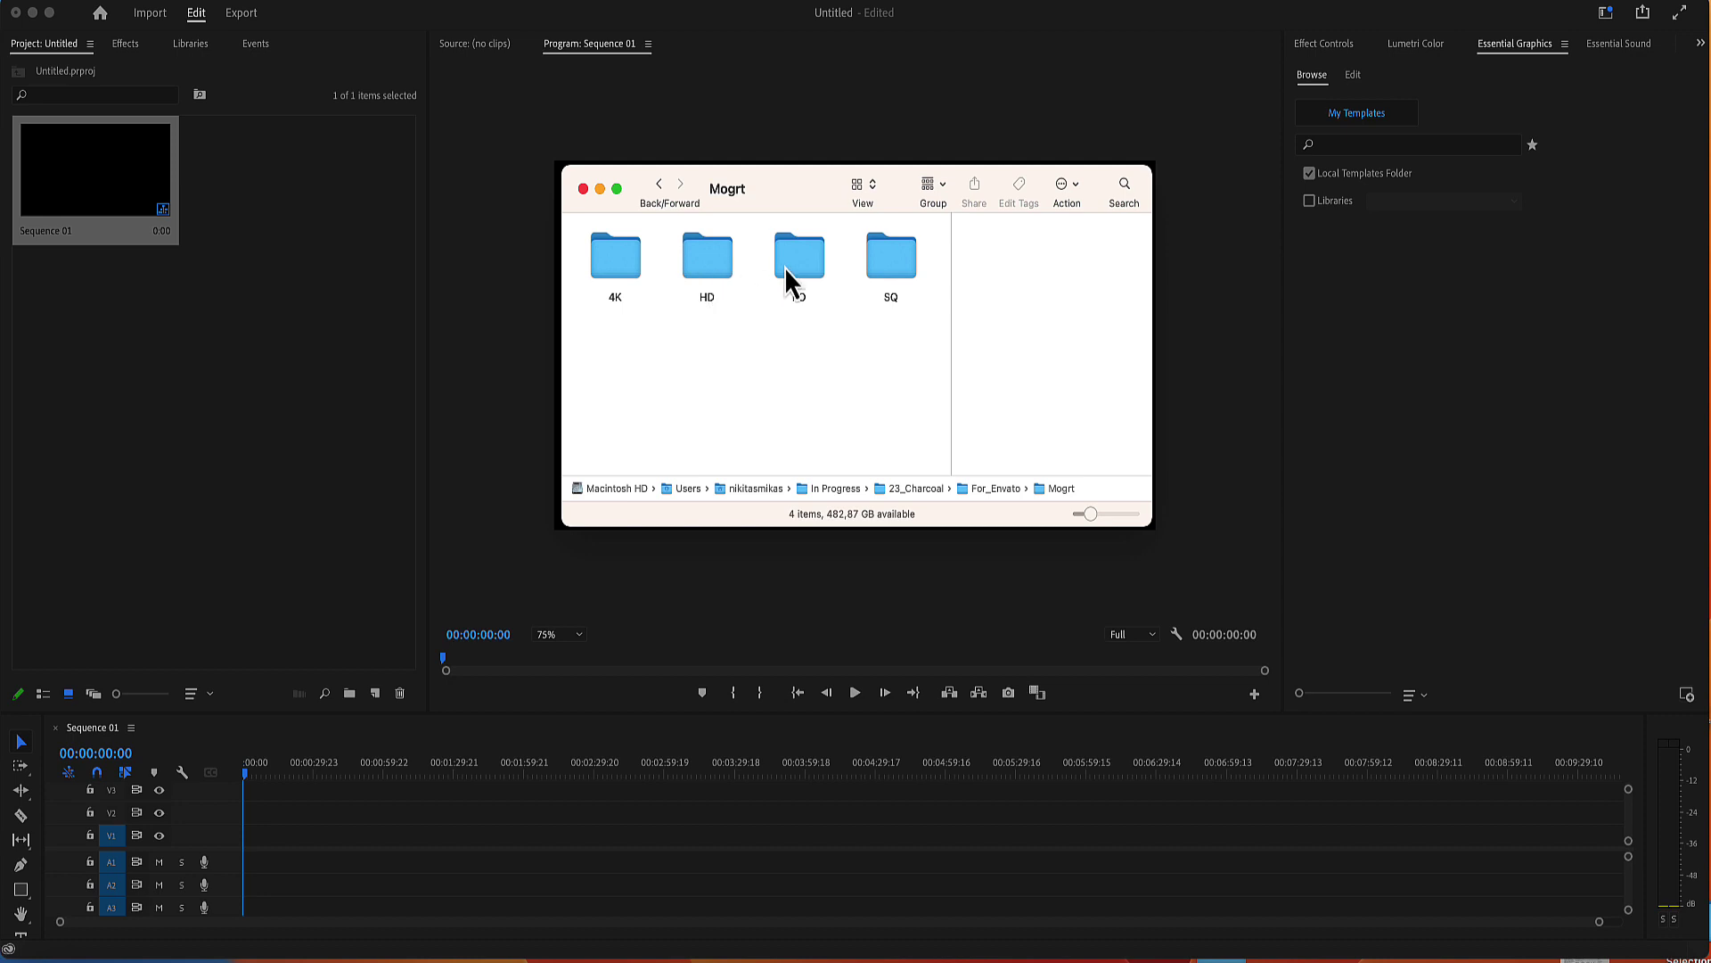
{"action": "double_click", "coordinate": [727, 269]}
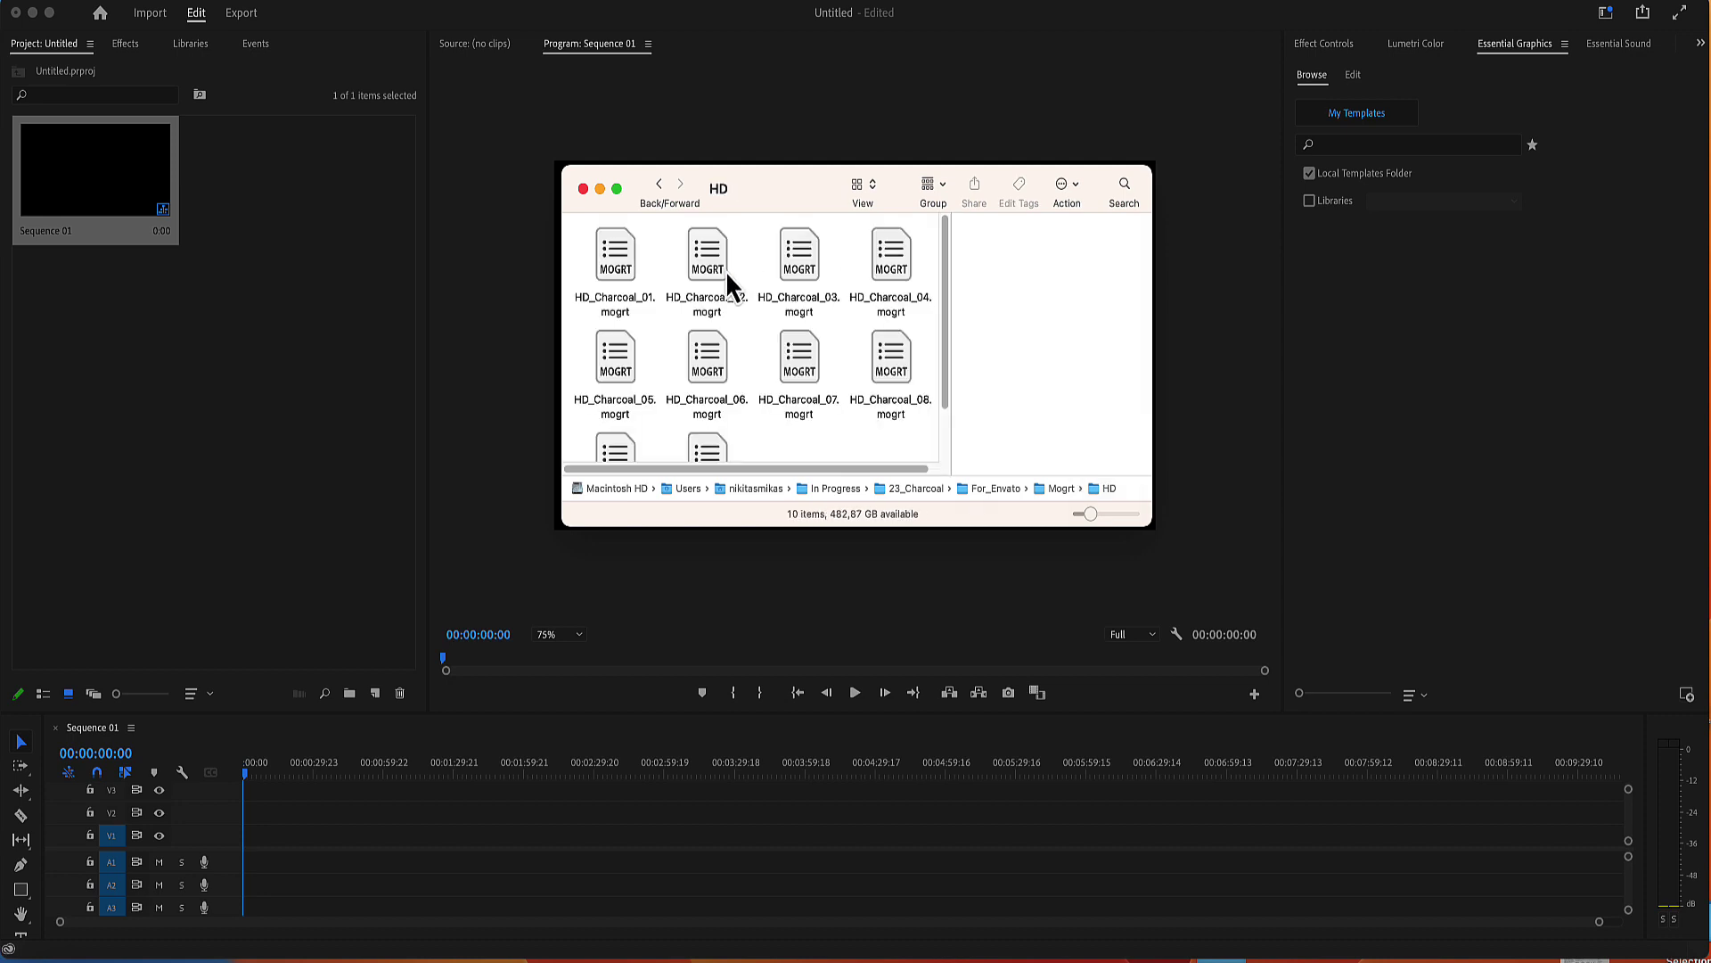
{"action": "left_click", "coordinate": [617, 264]}
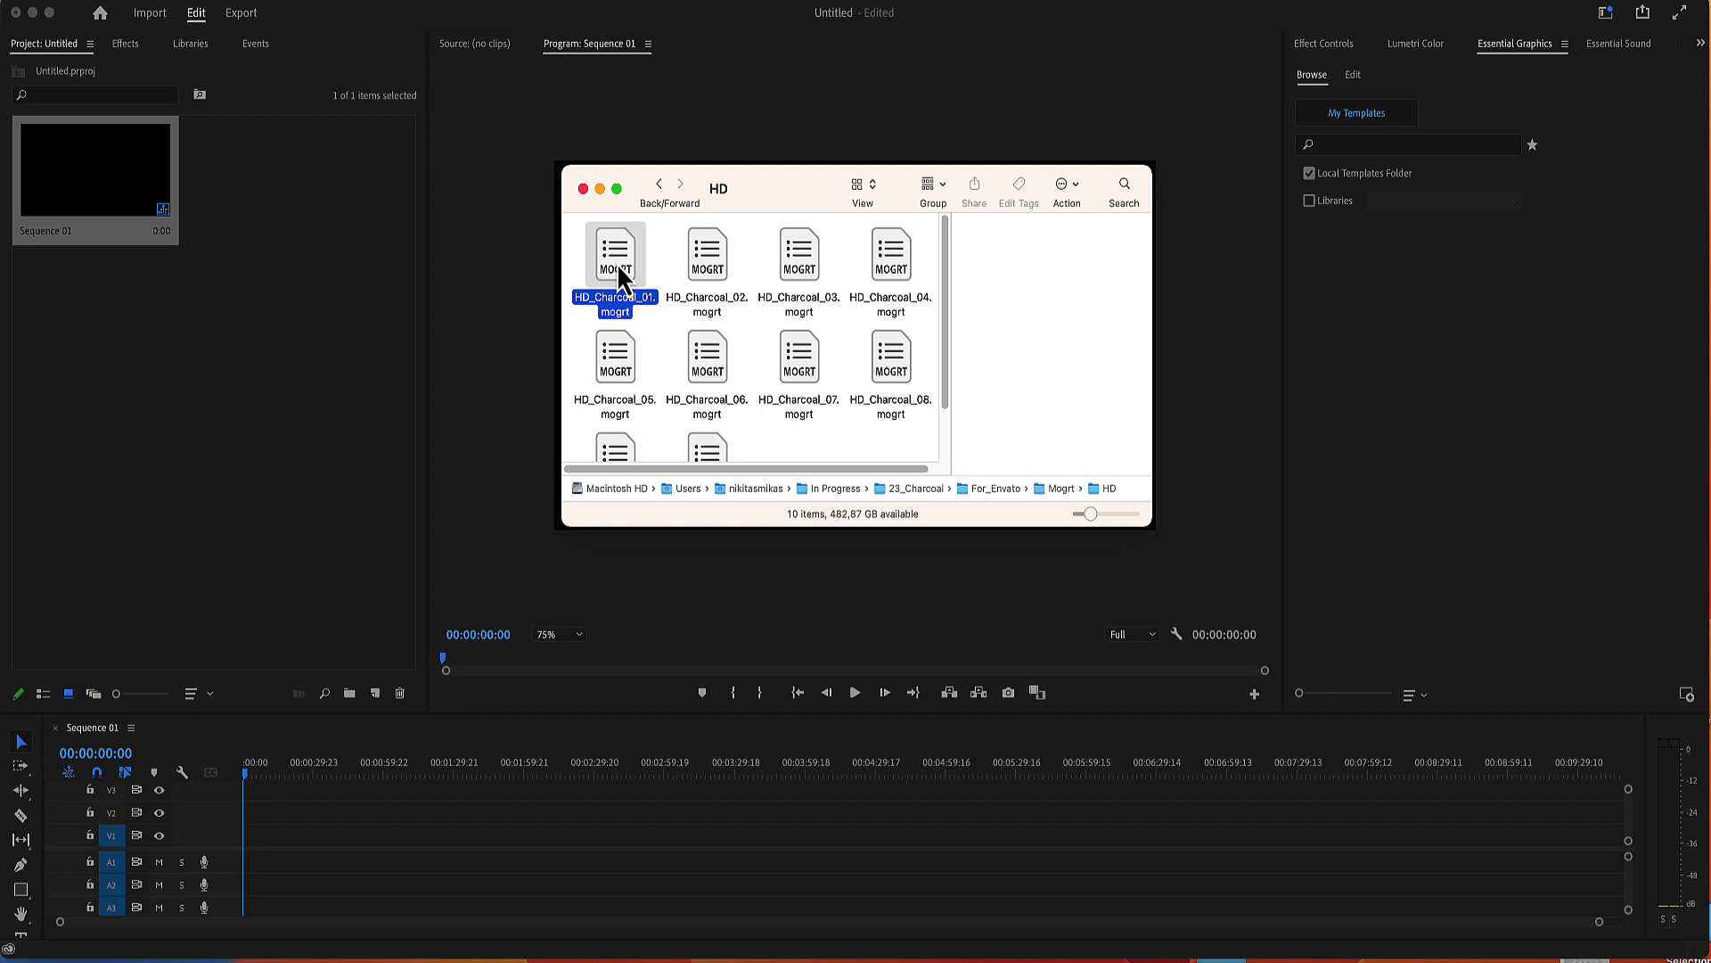
{"action": "left_click_drag", "start_coordinate": [617, 267], "coordinate": [1522, 86]}
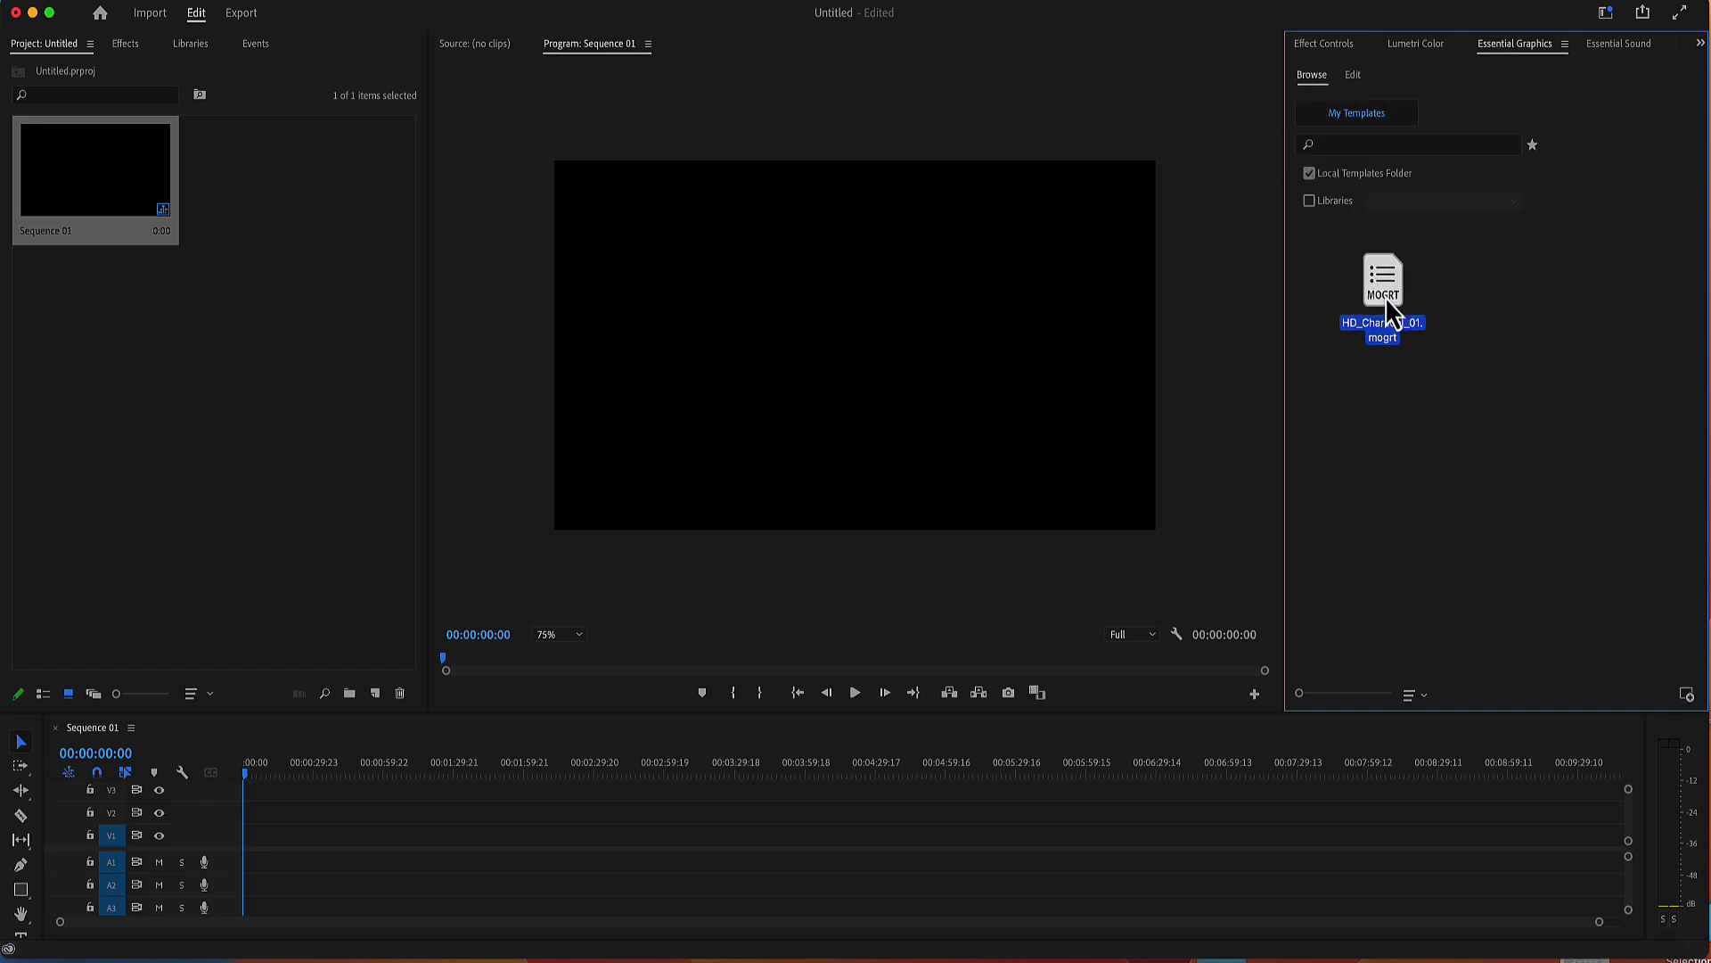
Step: Install HD_Charcoal_01, place it on V1 with matching sequence settings, and select it
{"action": "left_click_drag", "start_coordinate": [1522, 85], "coordinate": [1385, 304]}
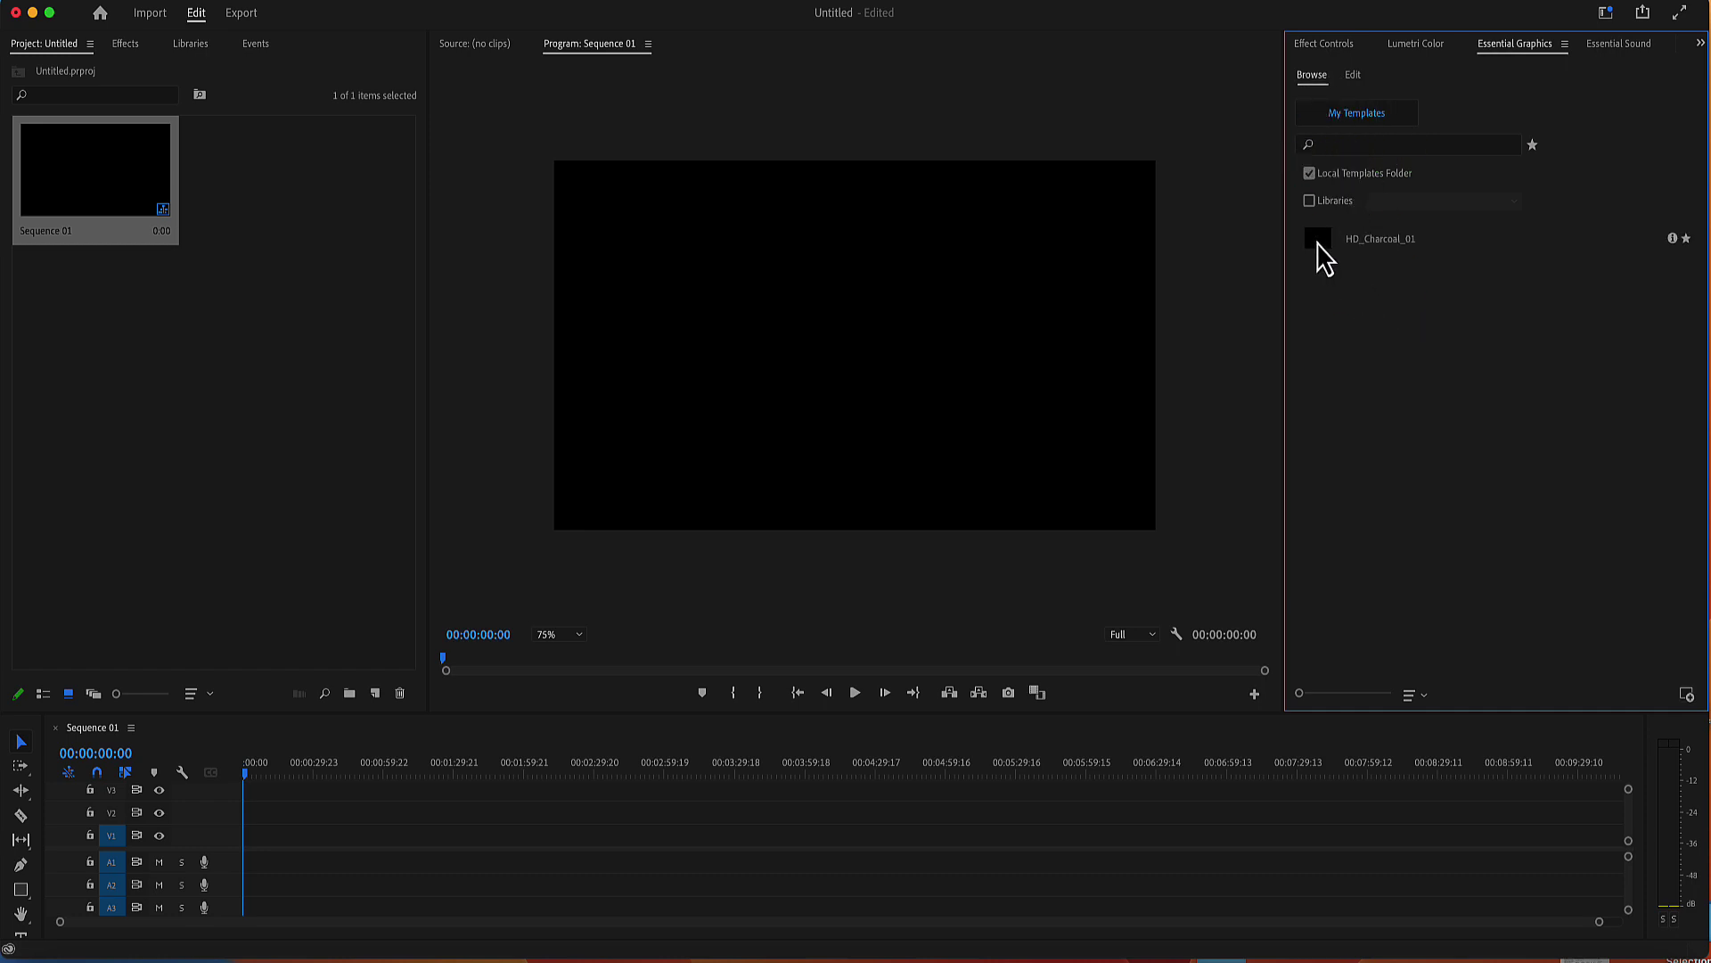
{"action": "left_click_drag", "start_coordinate": [1318, 255], "coordinate": [612, 836]}
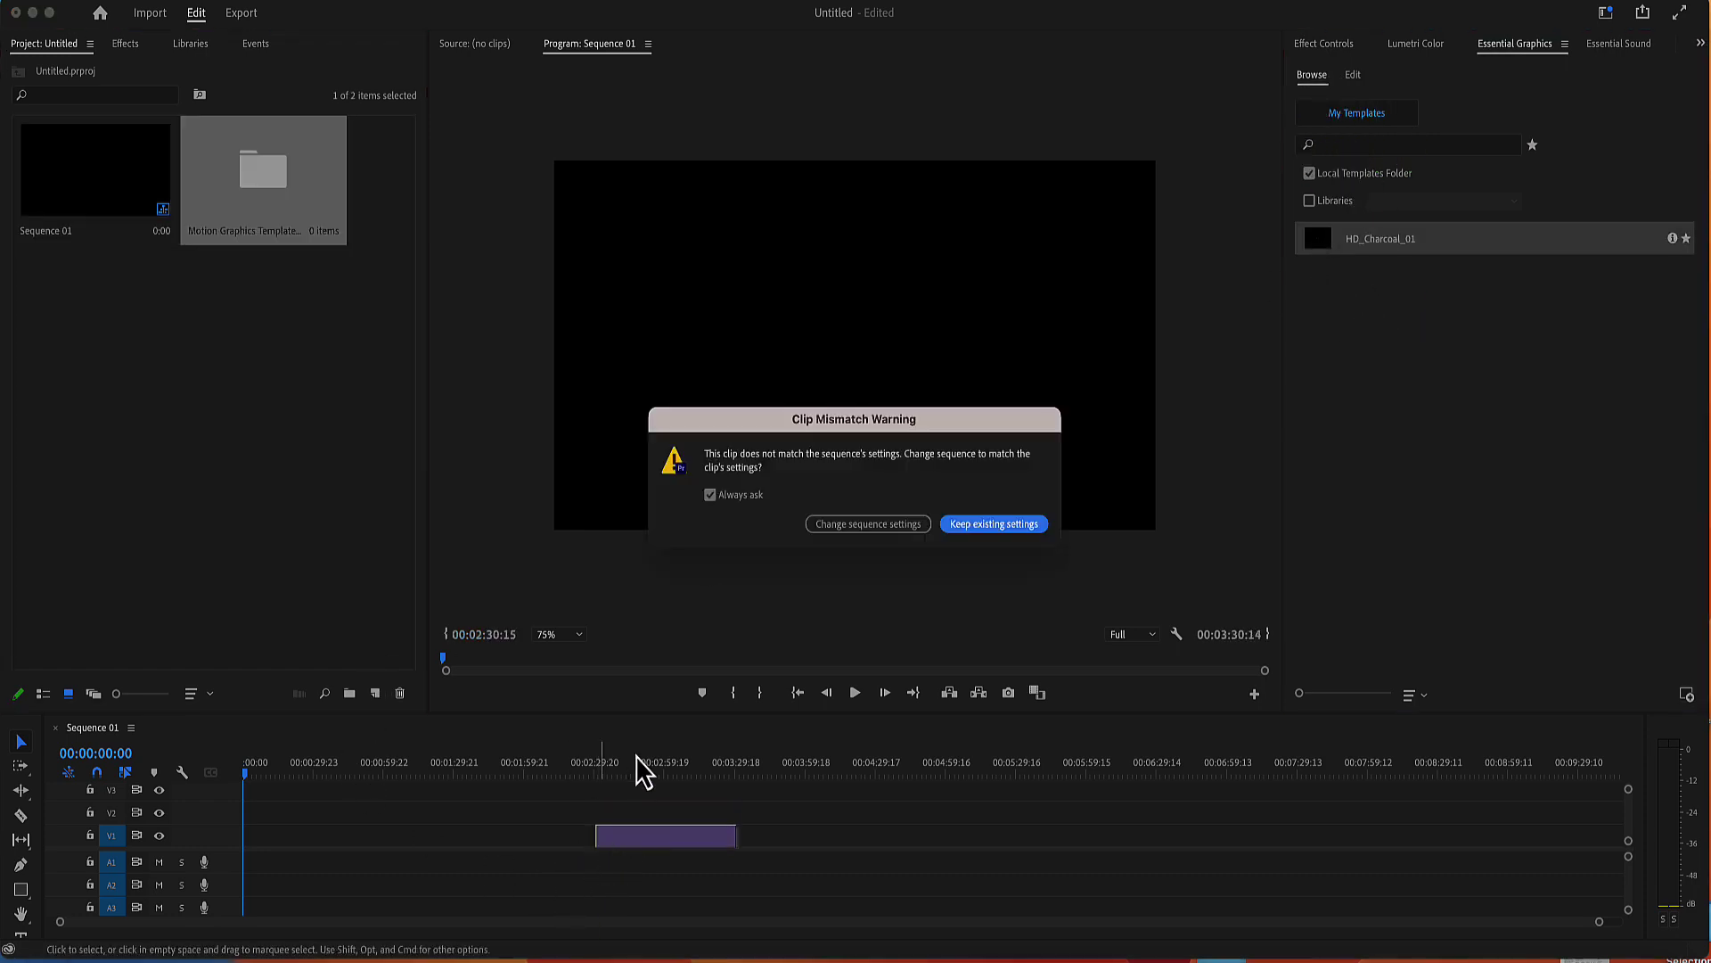
{"action": "left_click", "coordinate": [883, 525]}
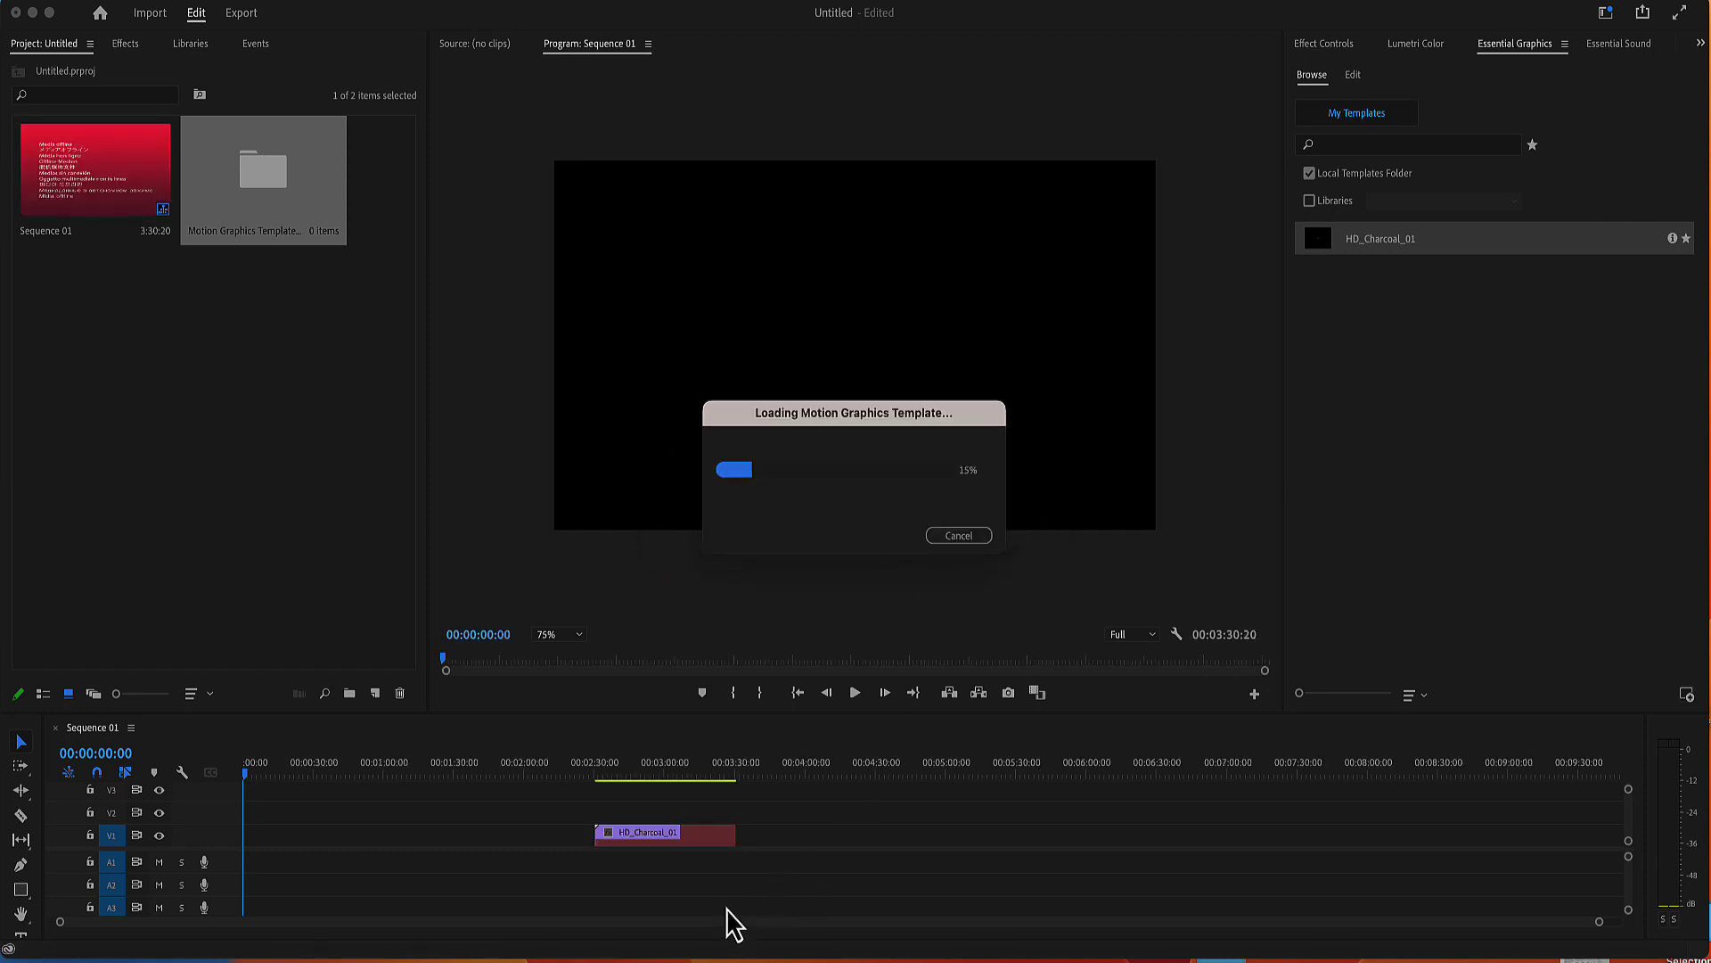
{"action": "left_click", "coordinate": [649, 833]}
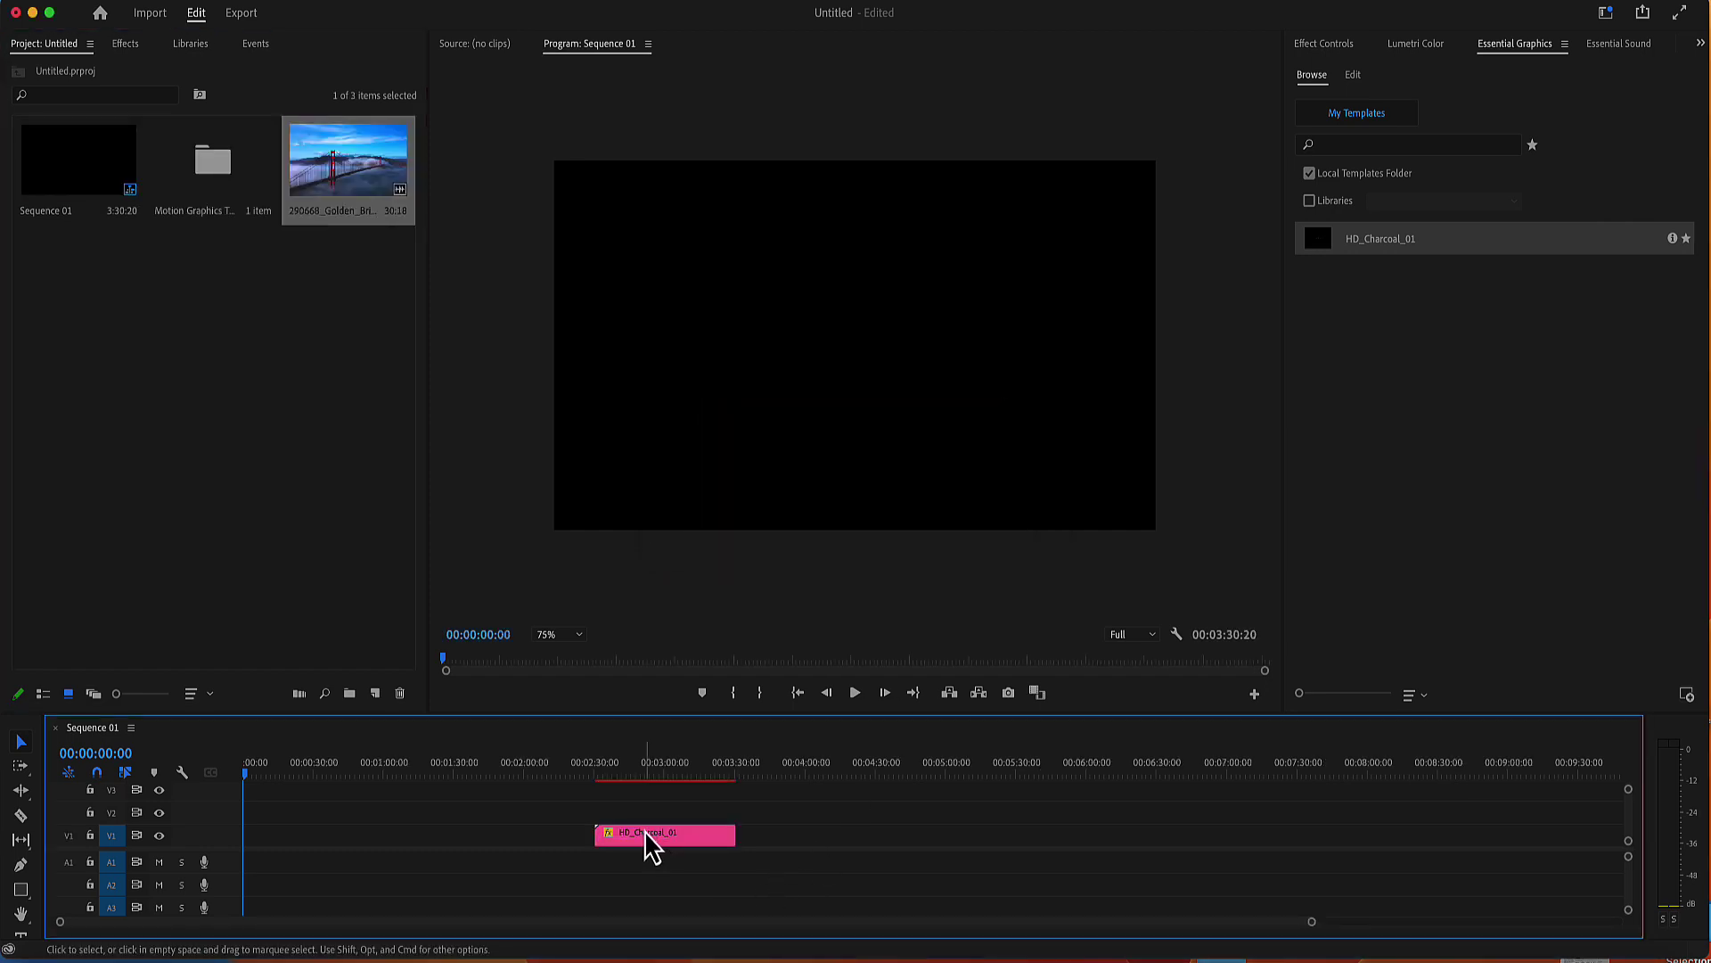
Step: Drop the Golden Gate Bridge clip into the template's Placeholder and preview a frame inside it
{"action": "left_click", "coordinate": [1354, 77]}
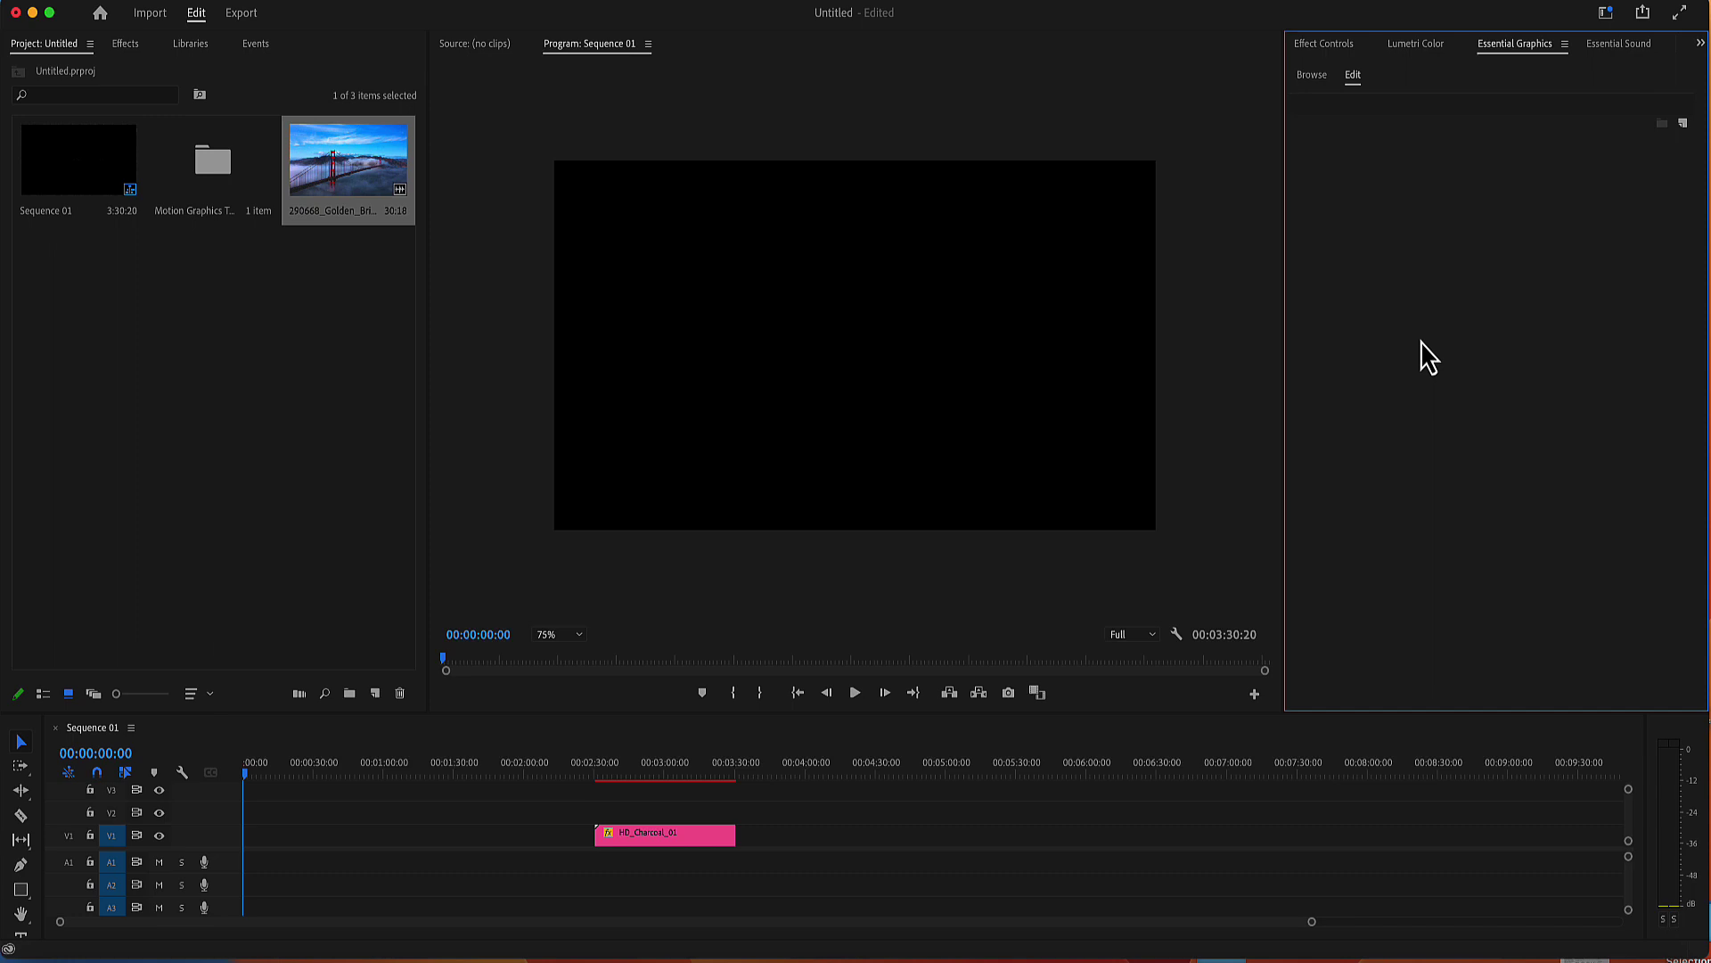
{"action": "left_click", "coordinate": [647, 835]}
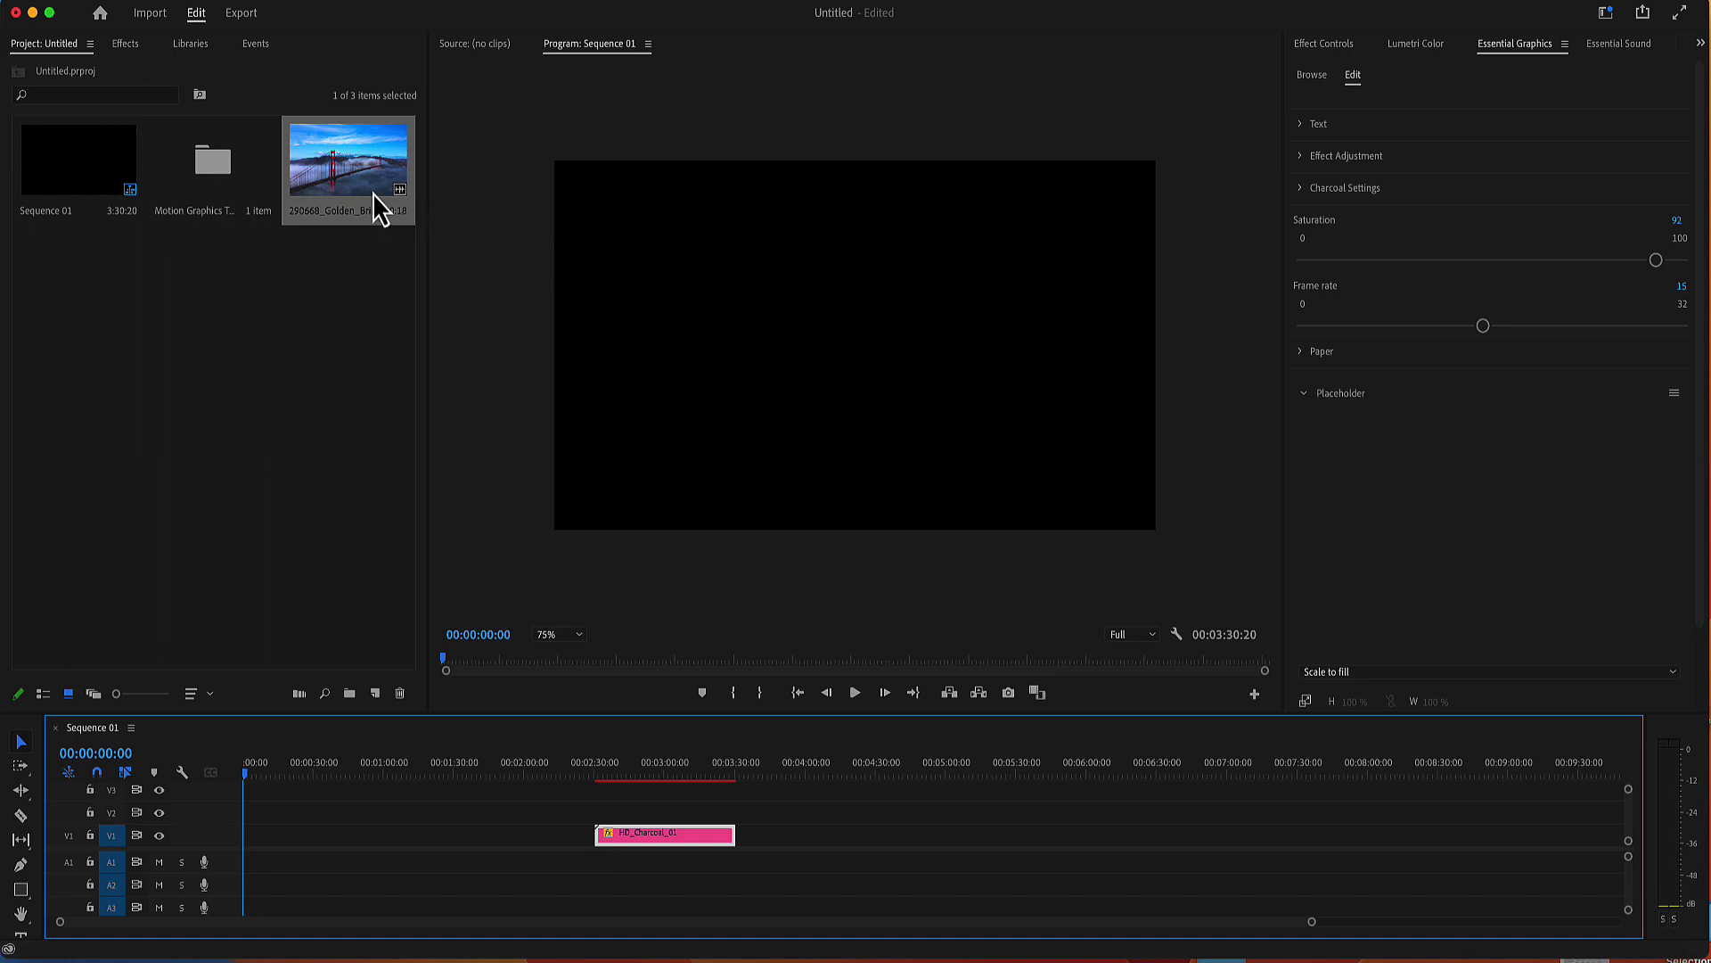
{"action": "left_click_drag", "start_coordinate": [378, 204], "coordinate": [1442, 510]}
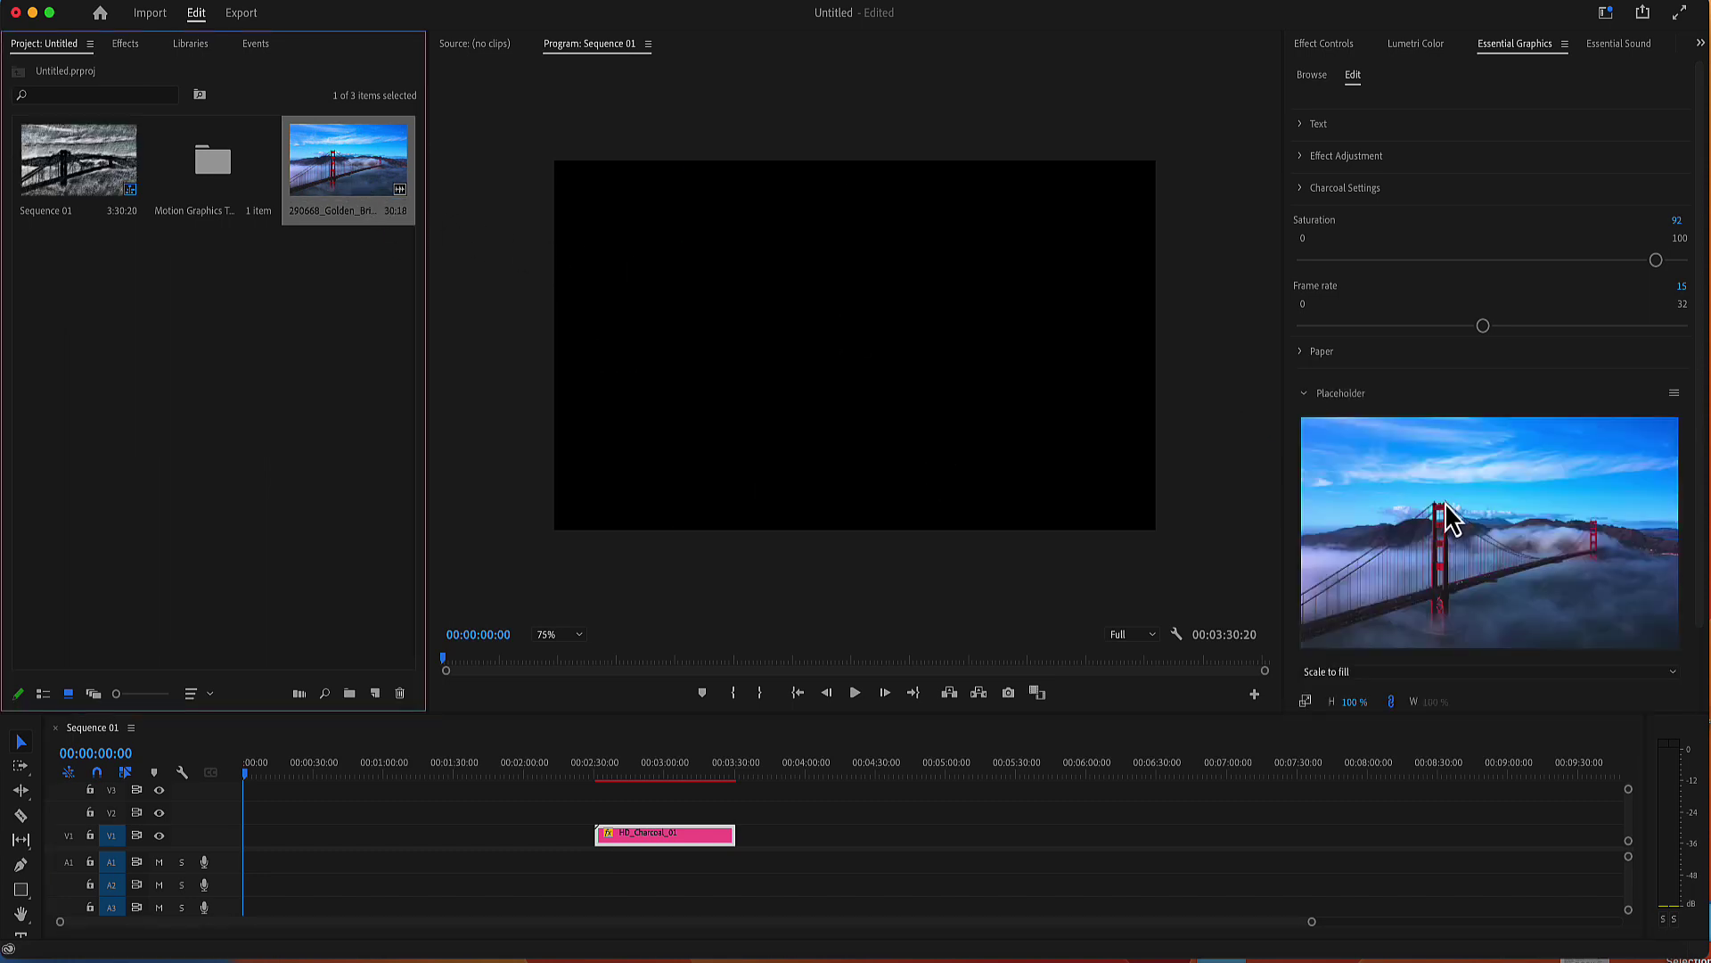
{"action": "left_click", "coordinate": [1303, 394]}
{"action": "left_click", "coordinate": [652, 774]}
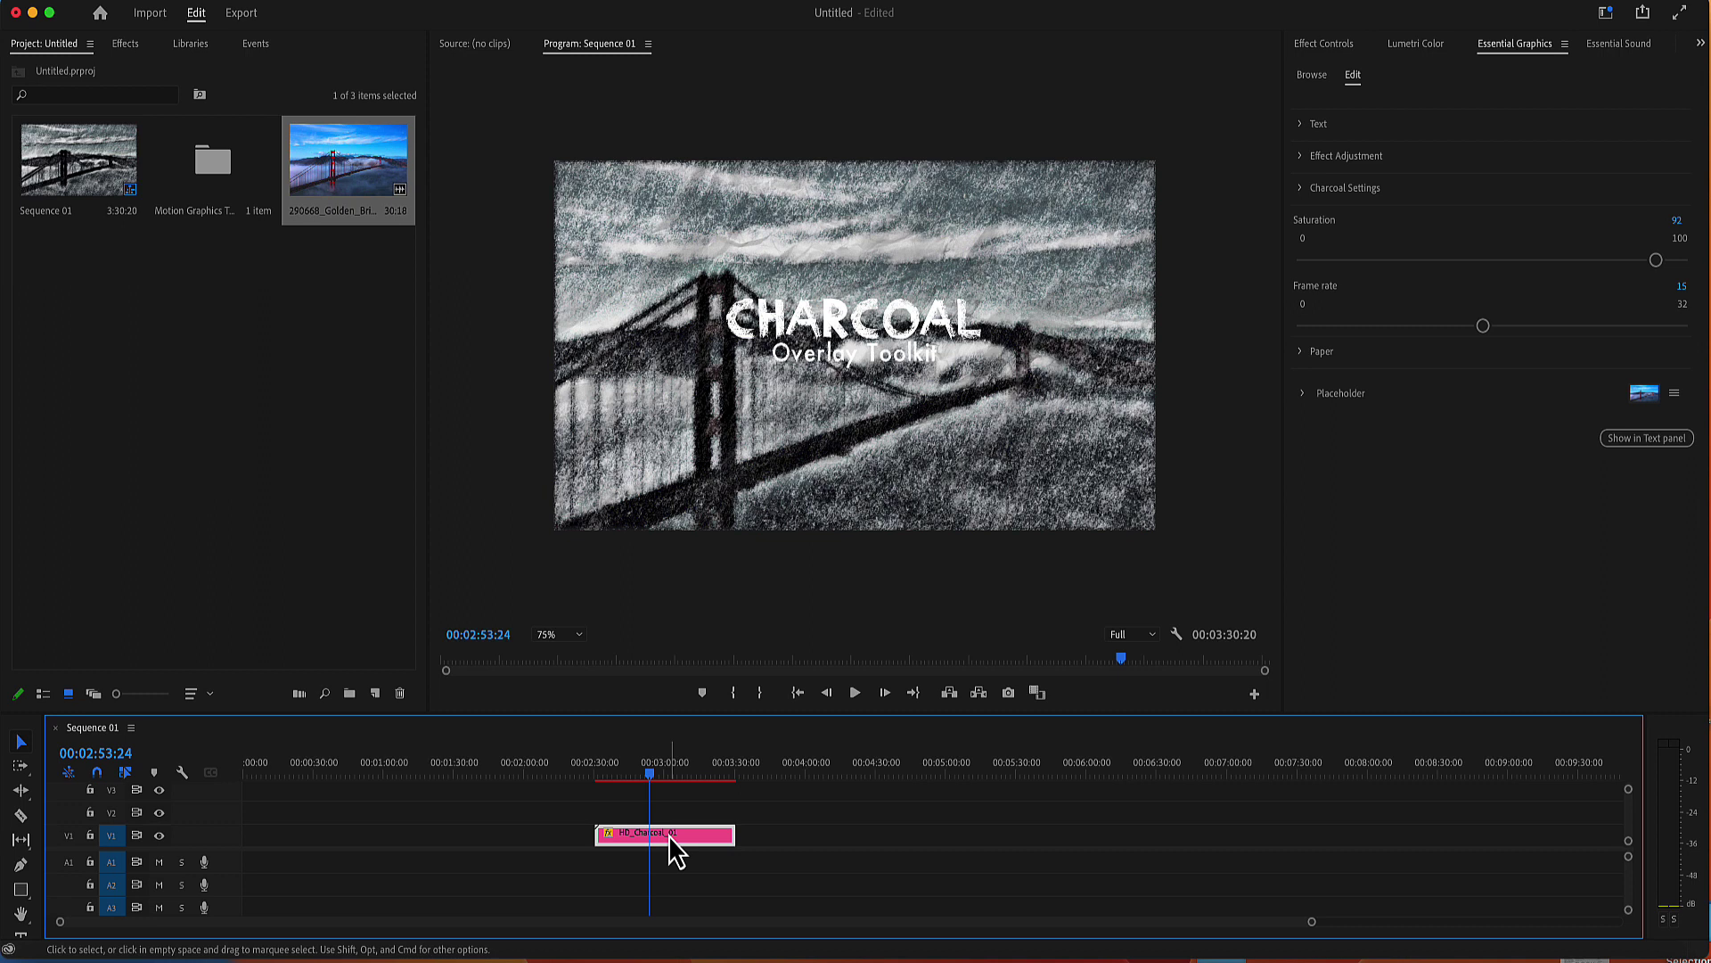
Step: Expand the title text settings and try enlarging the title, then undo it
{"action": "left_click", "coordinate": [1304, 125]}
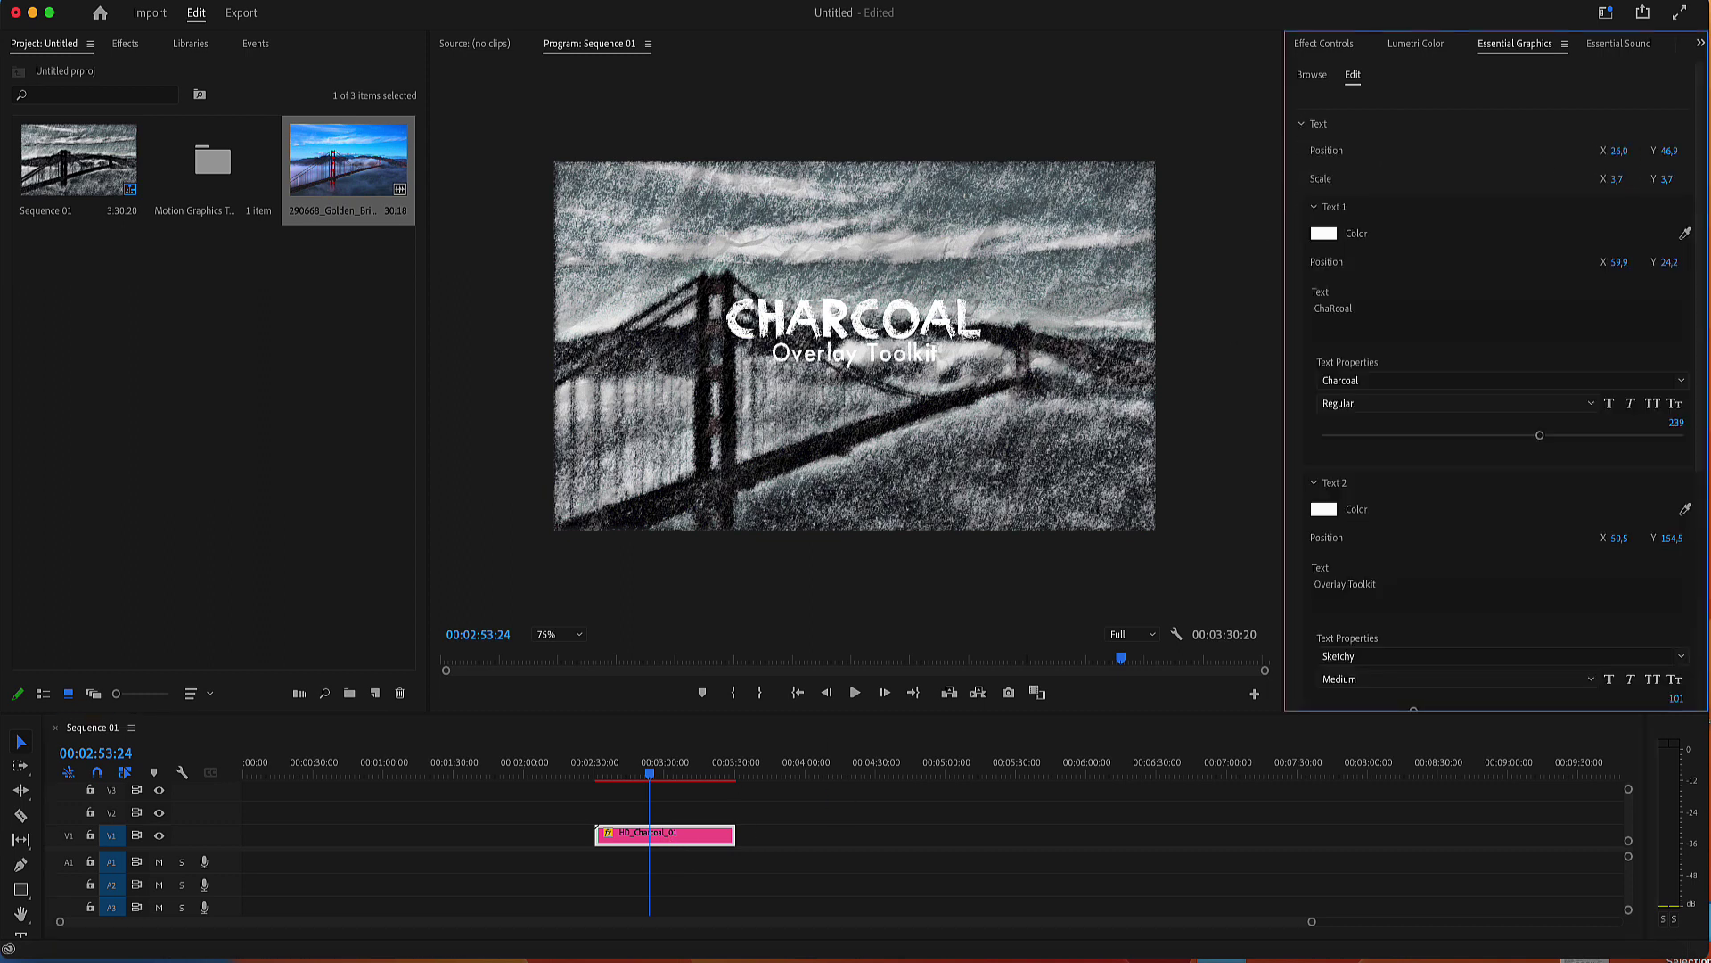
{"action": "left_click_drag", "start_coordinate": [1619, 178], "coordinate": [1572, 199]}
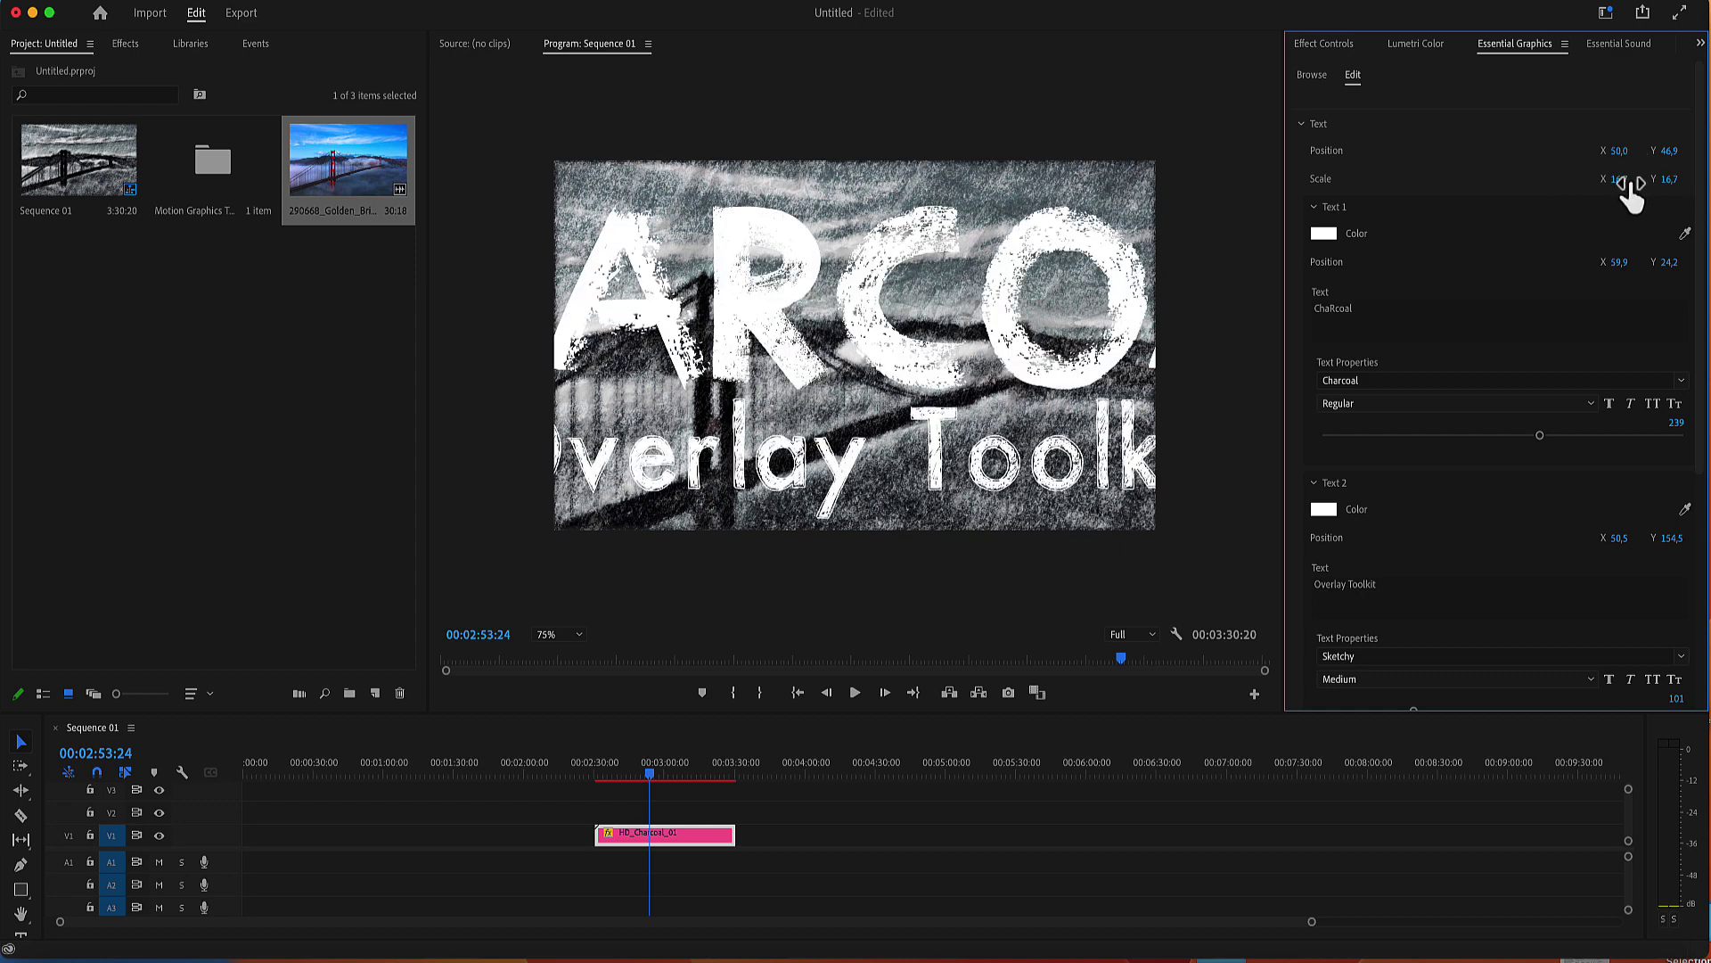
{"action": "key", "text": "ctrl+z"}
Step: Color Text 1 red and set its wording to CHARCOAL
{"action": "left_click", "coordinate": [1323, 234]}
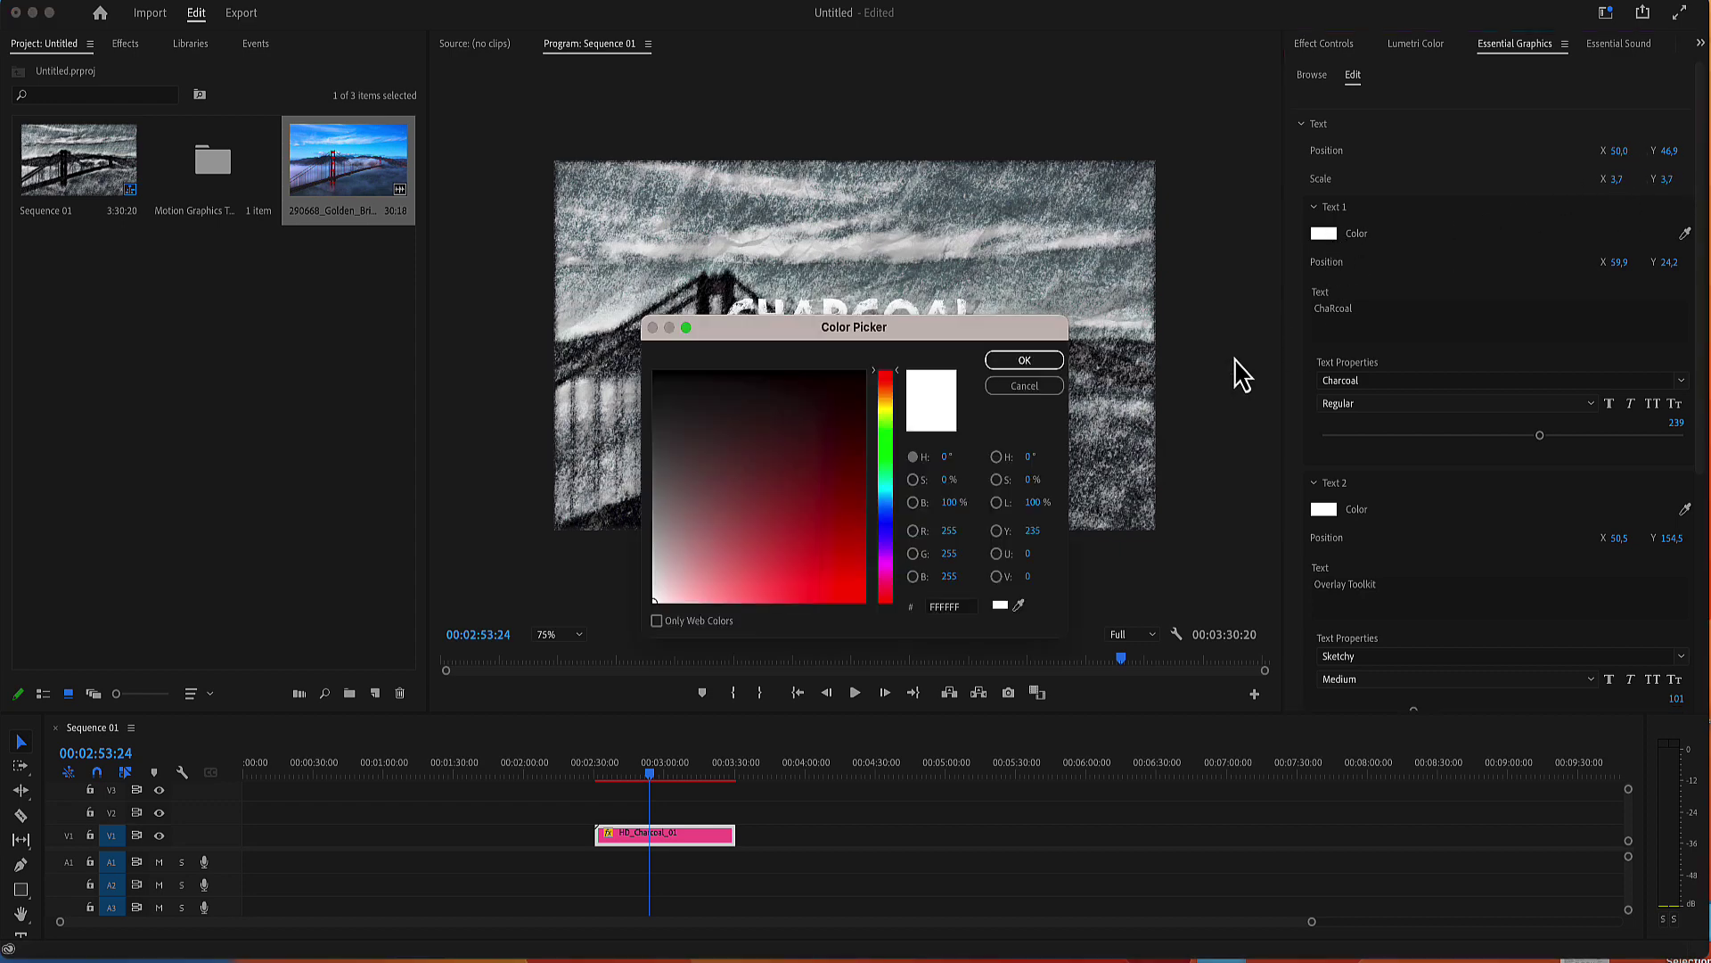
{"action": "left_click", "coordinate": [847, 559]}
{"action": "left_click", "coordinate": [1023, 361]}
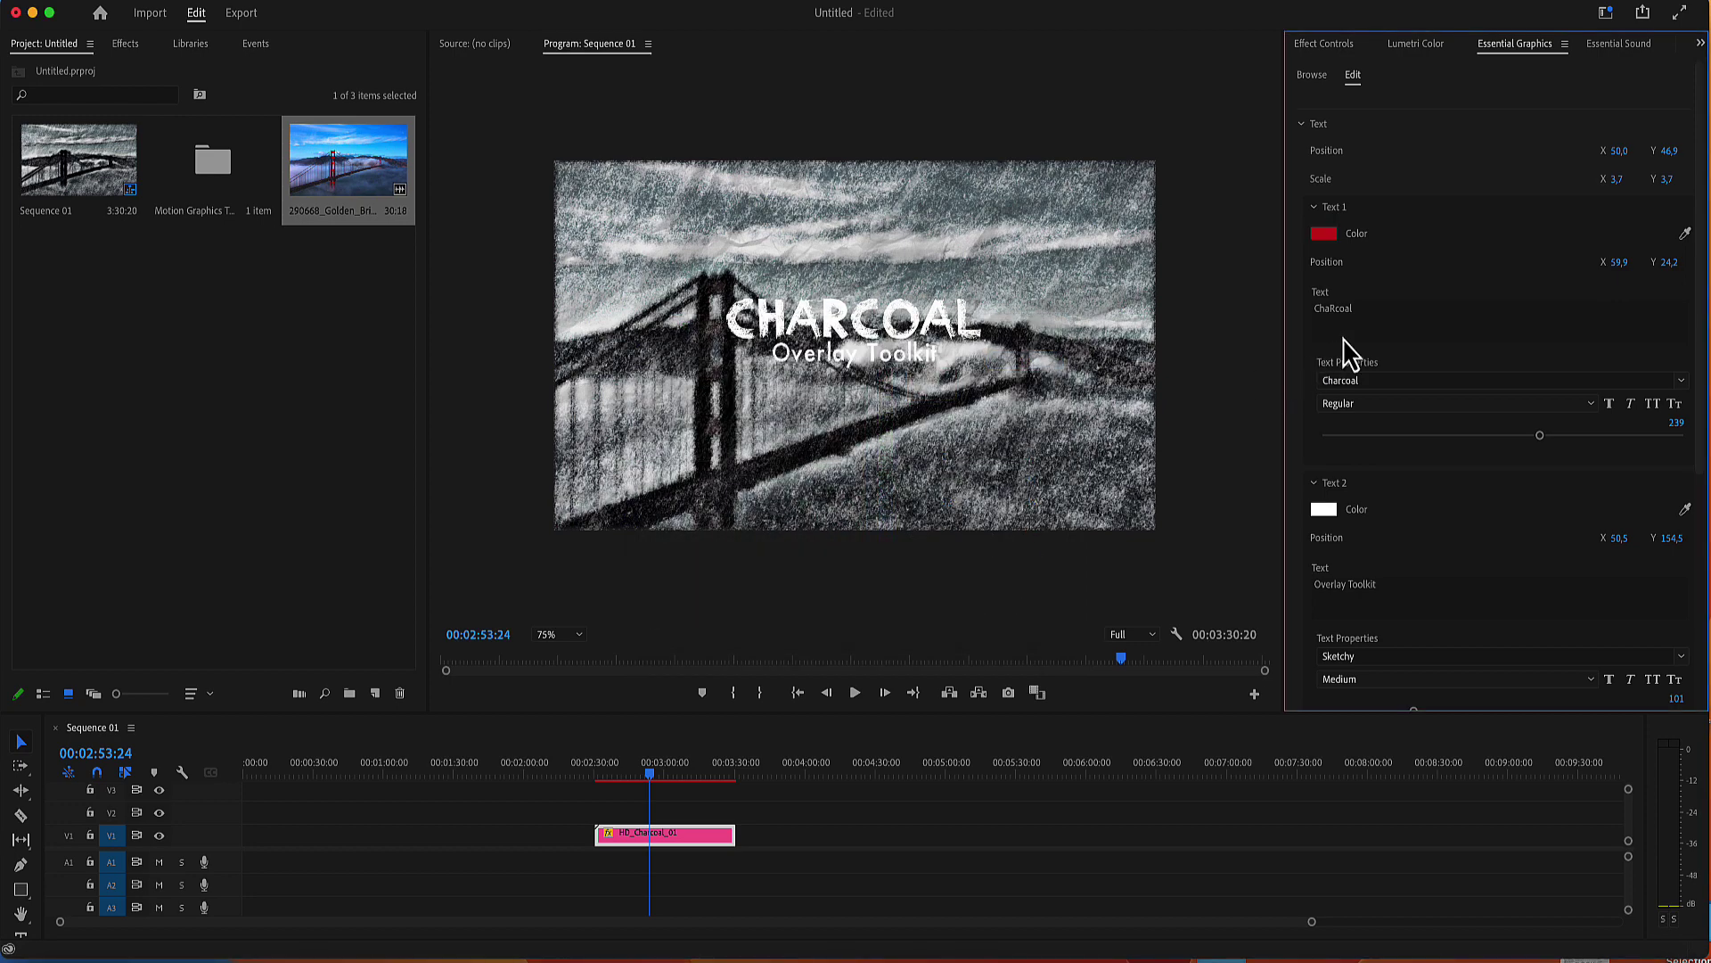
{"action": "left_click", "coordinate": [1367, 311]}
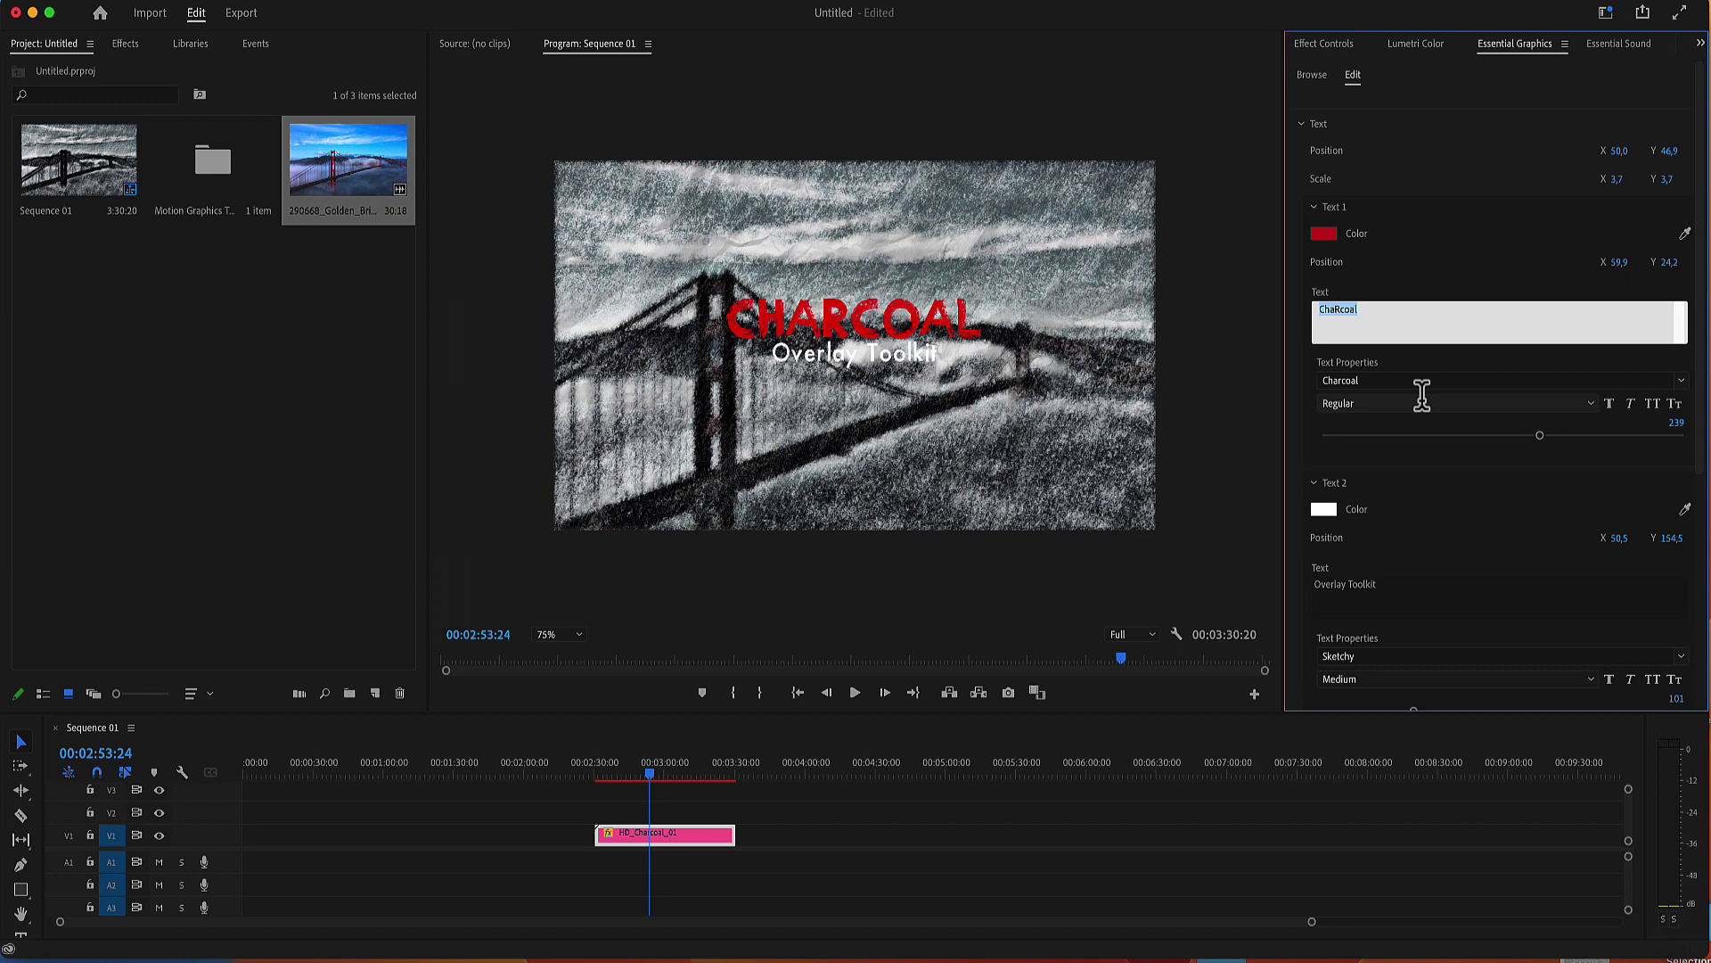
{"action": "left_click", "coordinate": [1552, 278]}
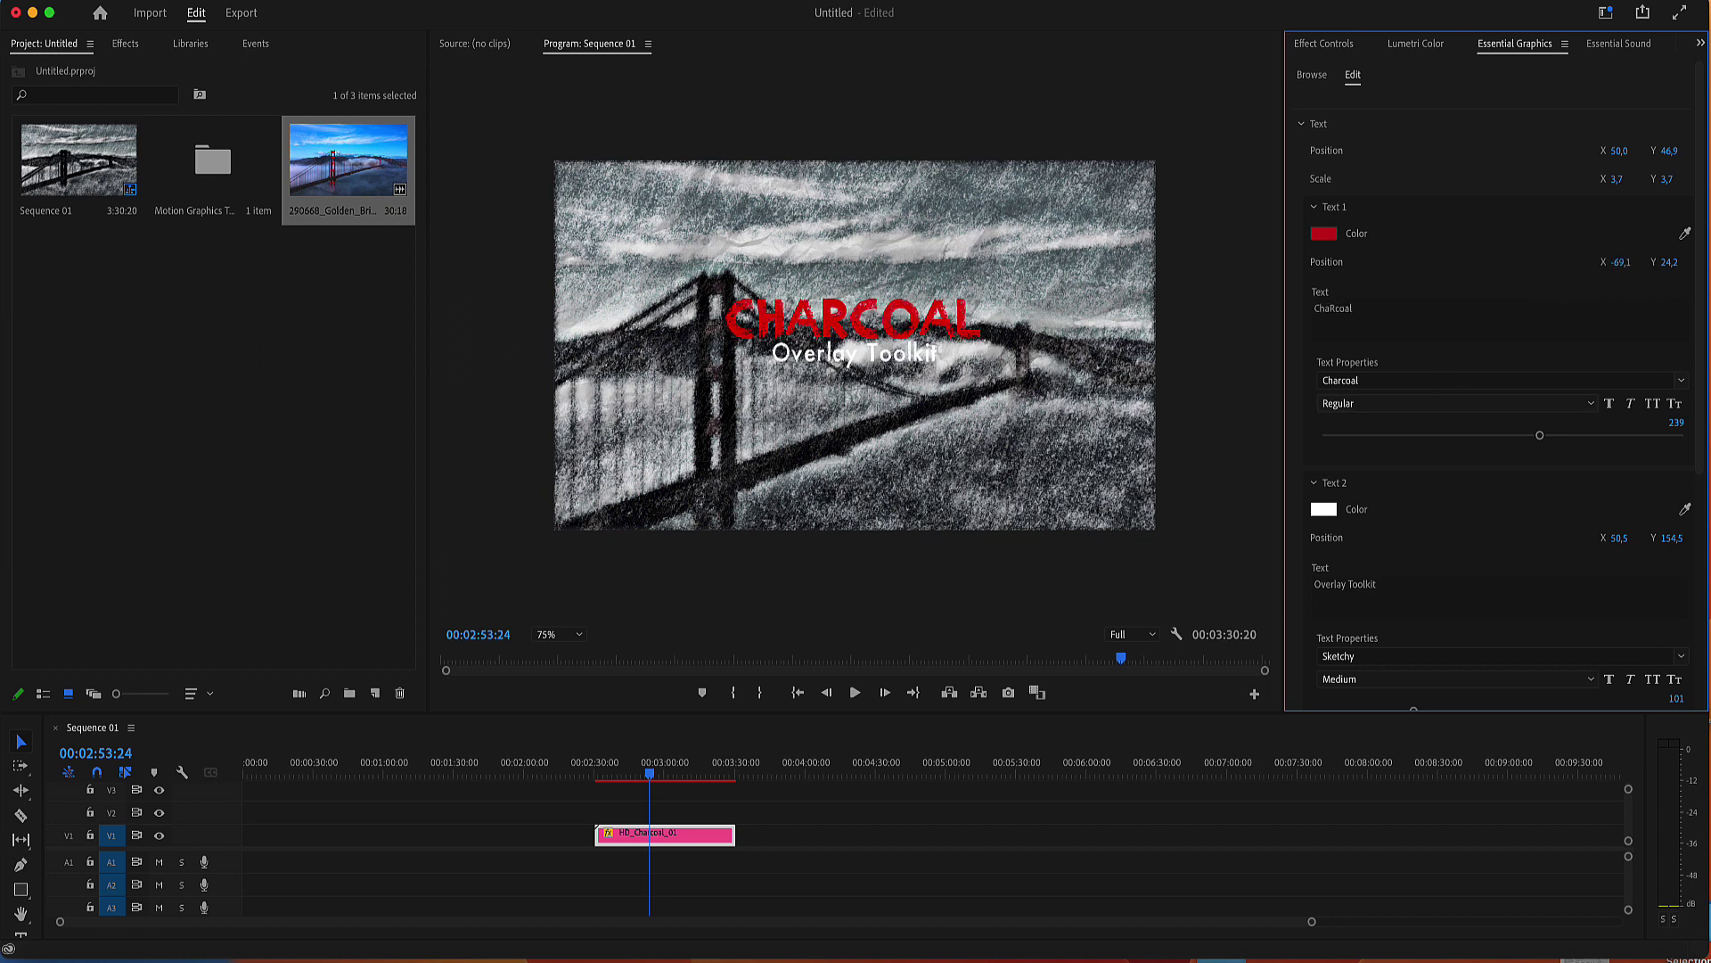
{"action": "left_click_drag", "start_coordinate": [1622, 263], "coordinate": [1628, 267]}
Step: Set Black Levels to 71, Feather Size to 50, Noise Scale to 5, and adjust CleanUp Details
{"action": "left_click", "coordinate": [1304, 125]}
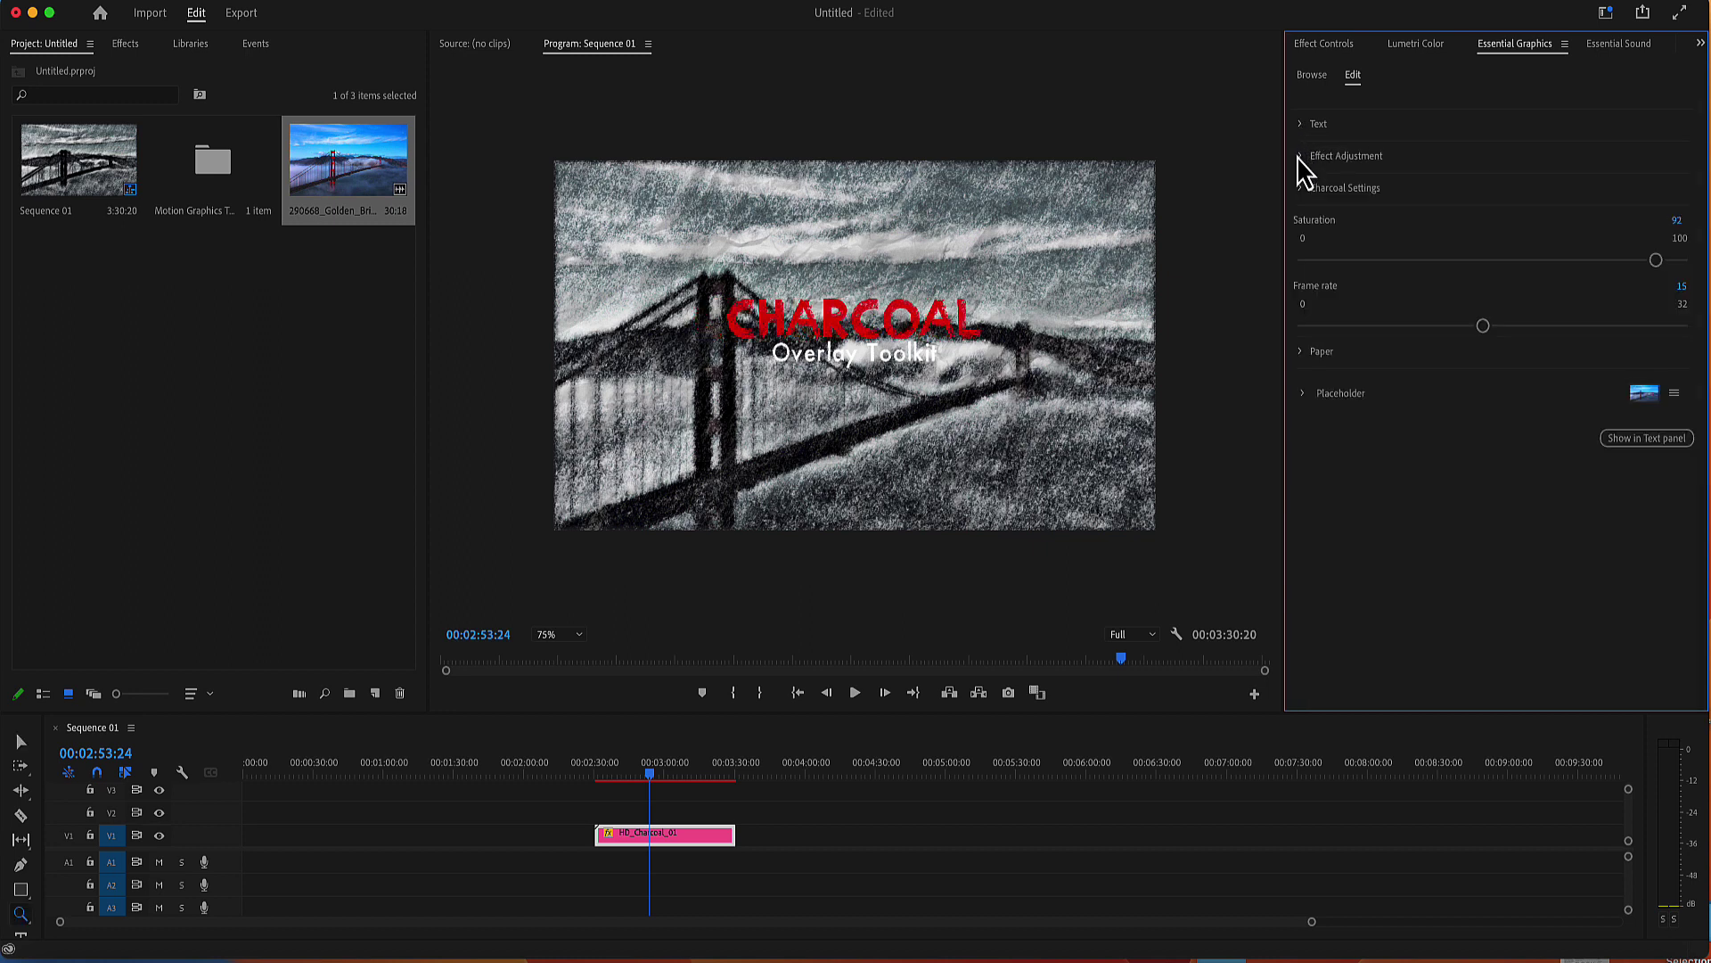
{"action": "left_click", "coordinate": [1303, 156]}
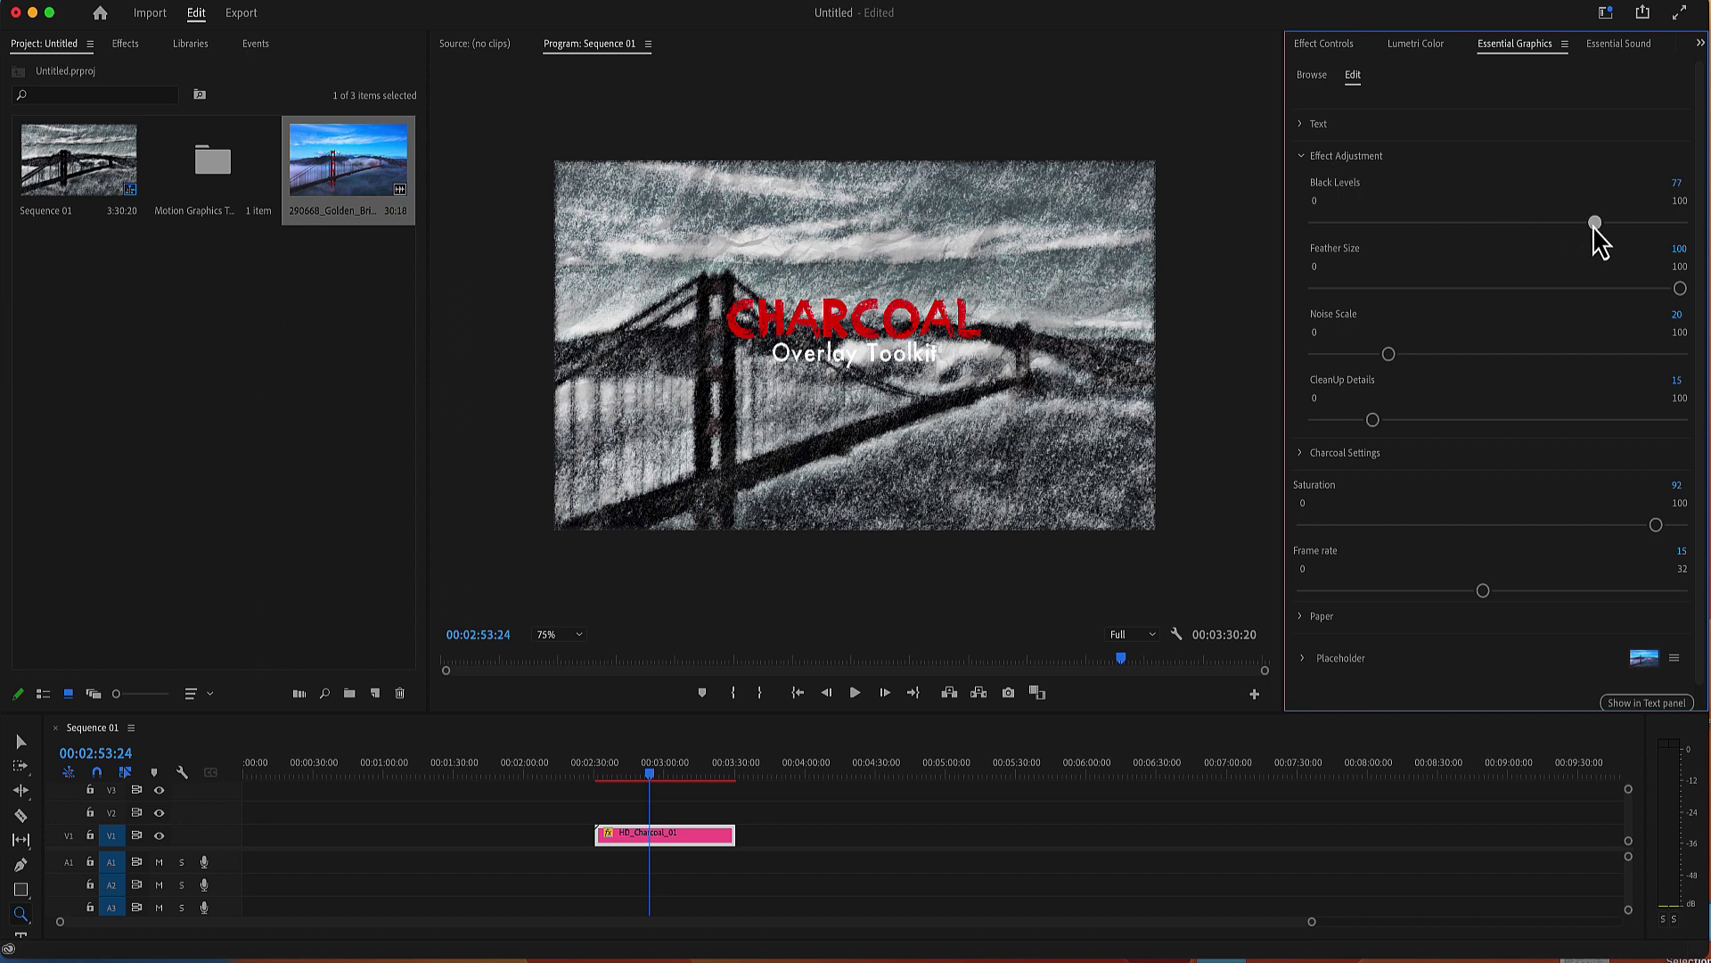
{"action": "mouse_move", "coordinate": [1594, 224]}
{"action": "left_mouse_down"}
{"action": "mouse_move", "coordinate": [1520, 225]}
{"action": "mouse_move", "coordinate": [1578, 248]}
{"action": "left_mouse_up"}
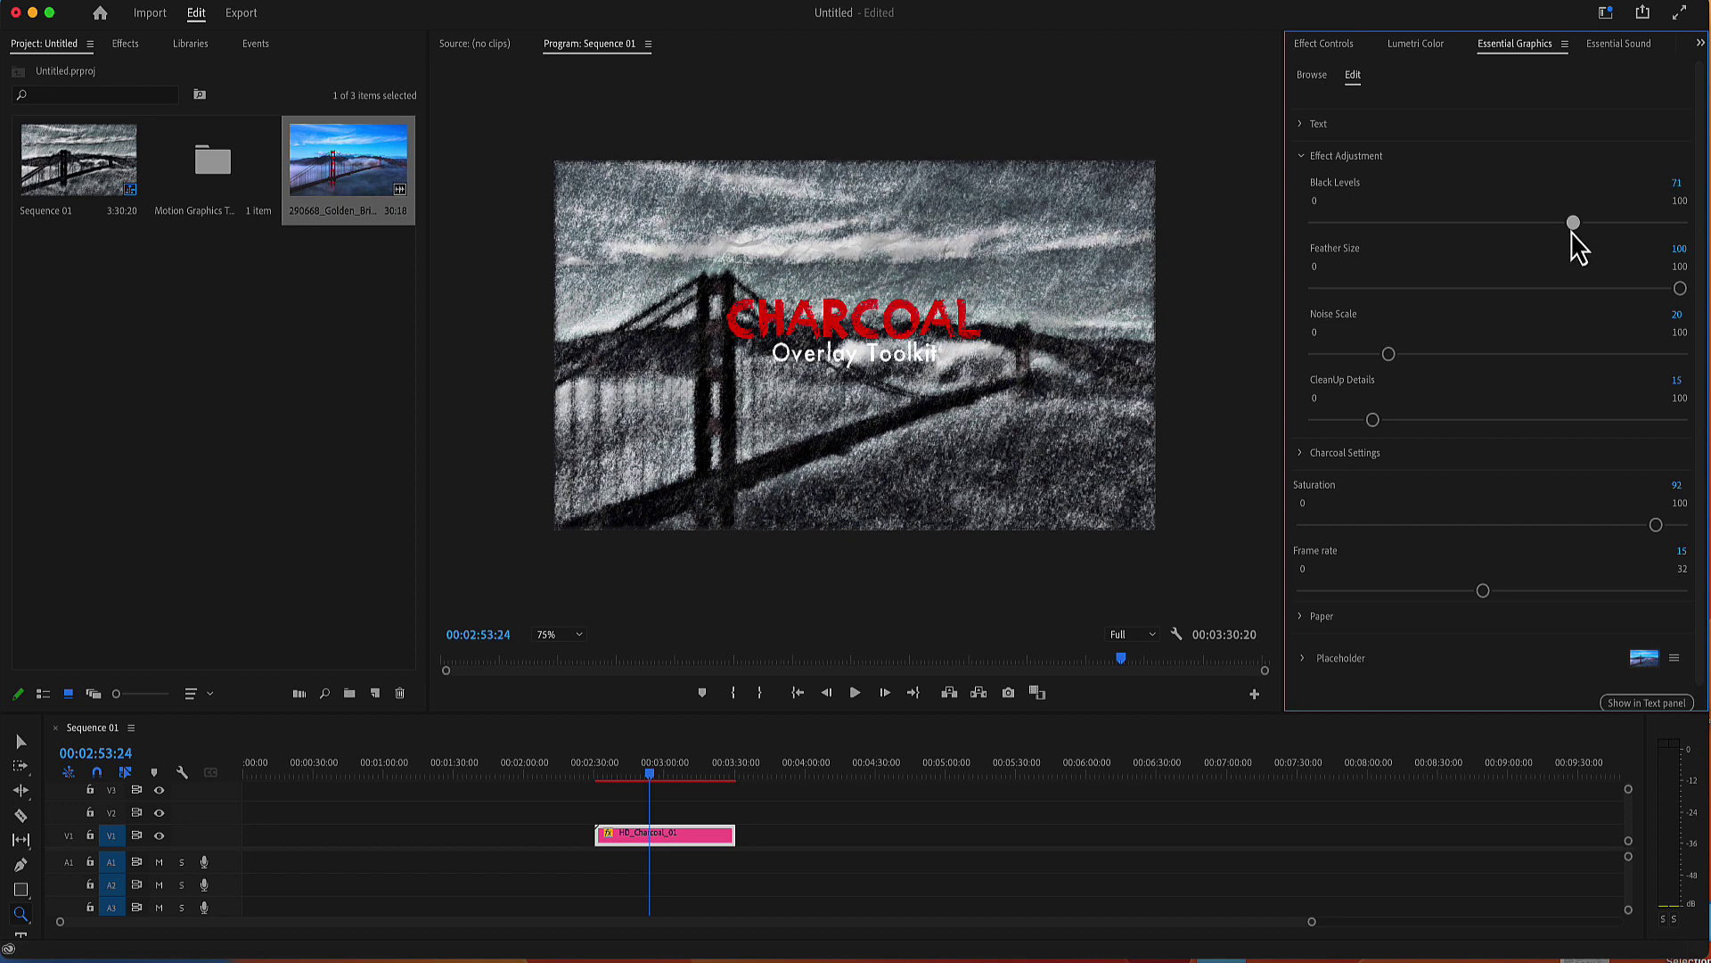
{"action": "left_click_drag", "start_coordinate": [1677, 288], "coordinate": [1510, 300]}
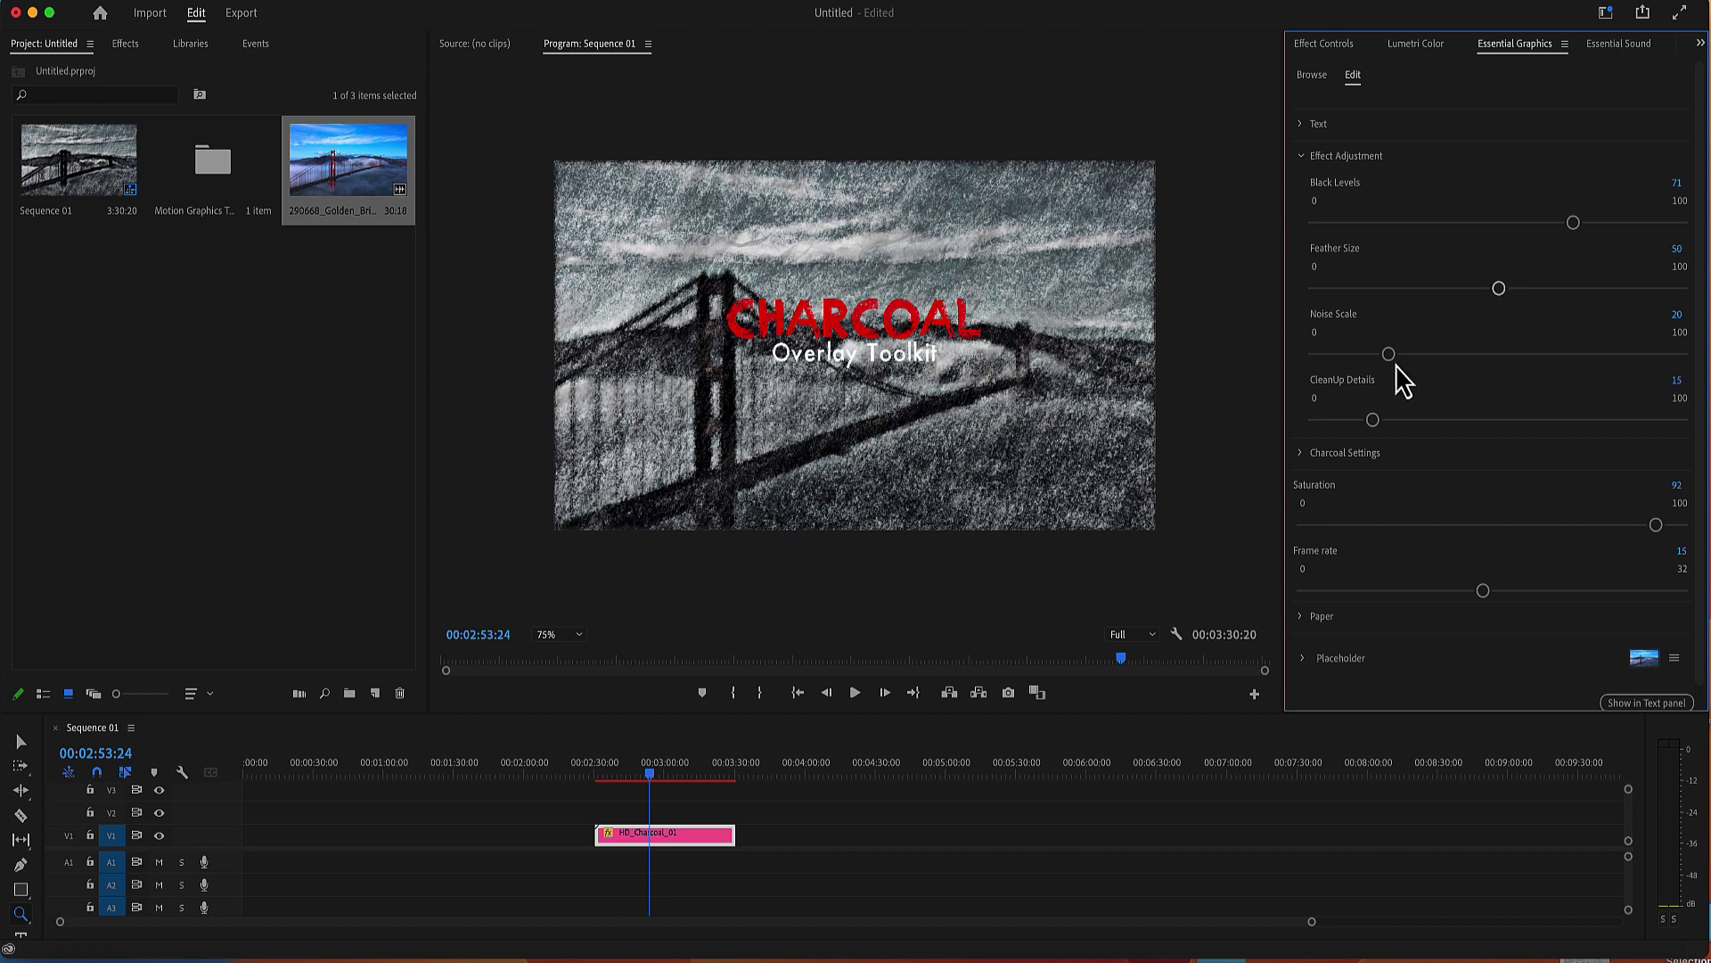
{"action": "mouse_move", "coordinate": [1388, 353]}
{"action": "left_mouse_down"}
{"action": "mouse_move", "coordinate": [1436, 356]}
{"action": "mouse_move", "coordinate": [1343, 372]}
{"action": "left_mouse_up"}
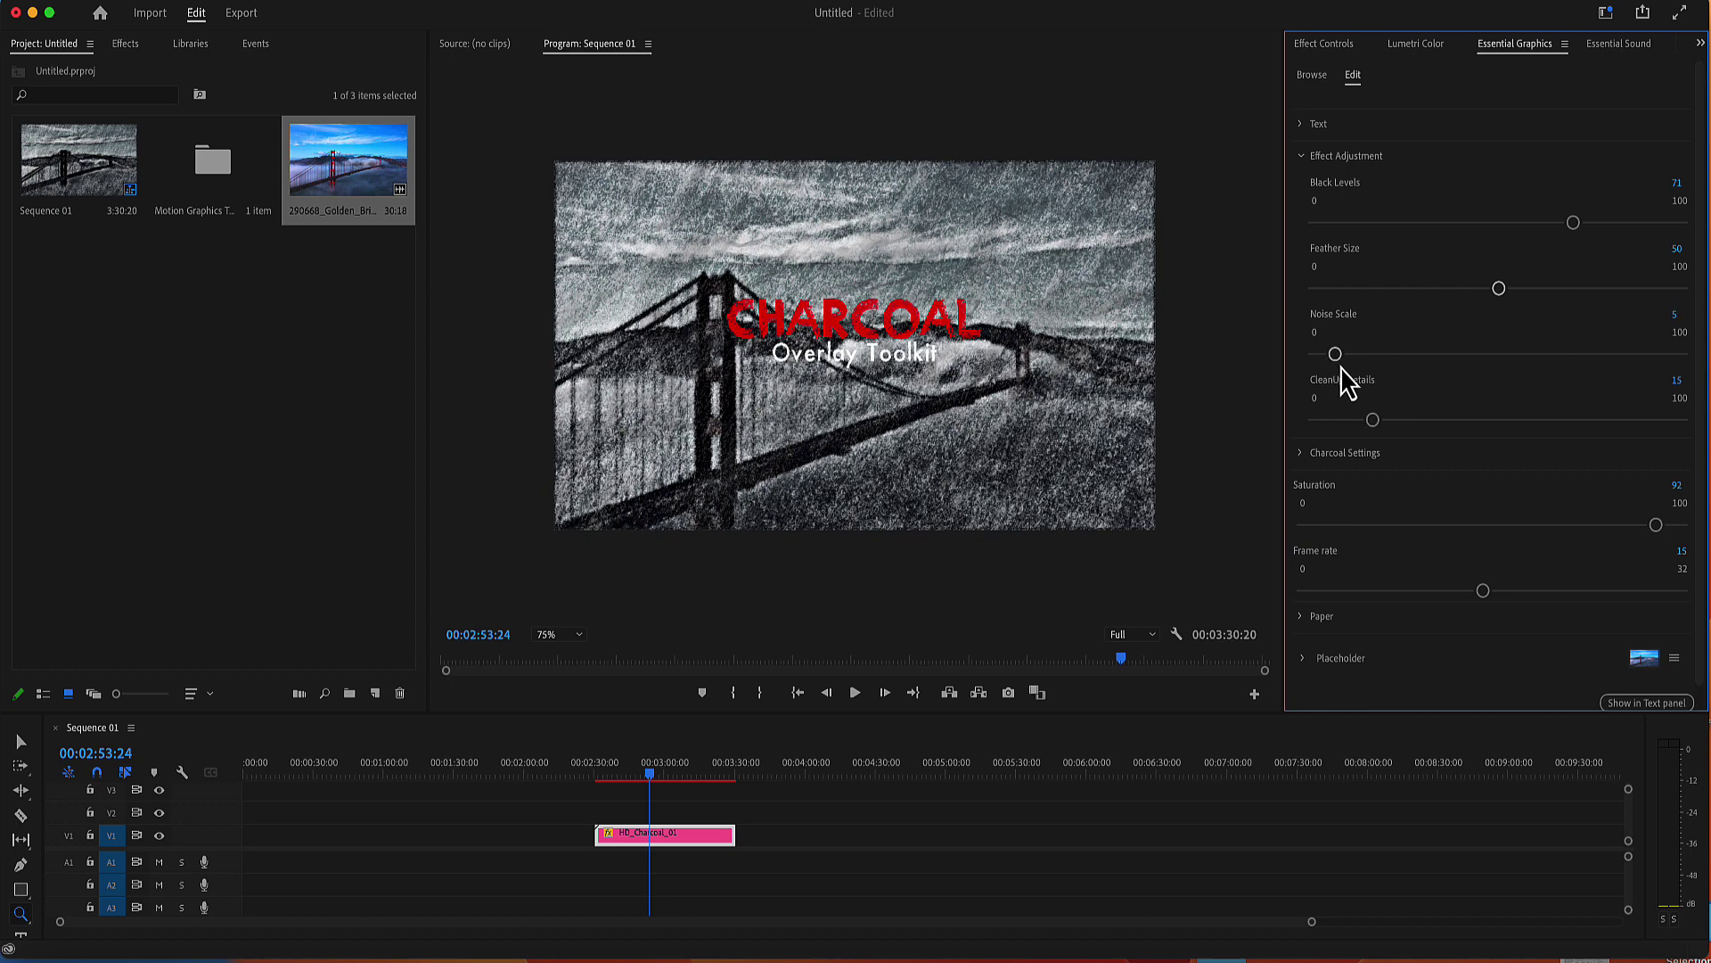
{"action": "mouse_move", "coordinate": [1378, 441]}
{"action": "left_mouse_down"}
{"action": "mouse_move", "coordinate": [1435, 442]}
{"action": "mouse_move", "coordinate": [1375, 420]}
{"action": "left_mouse_up"}
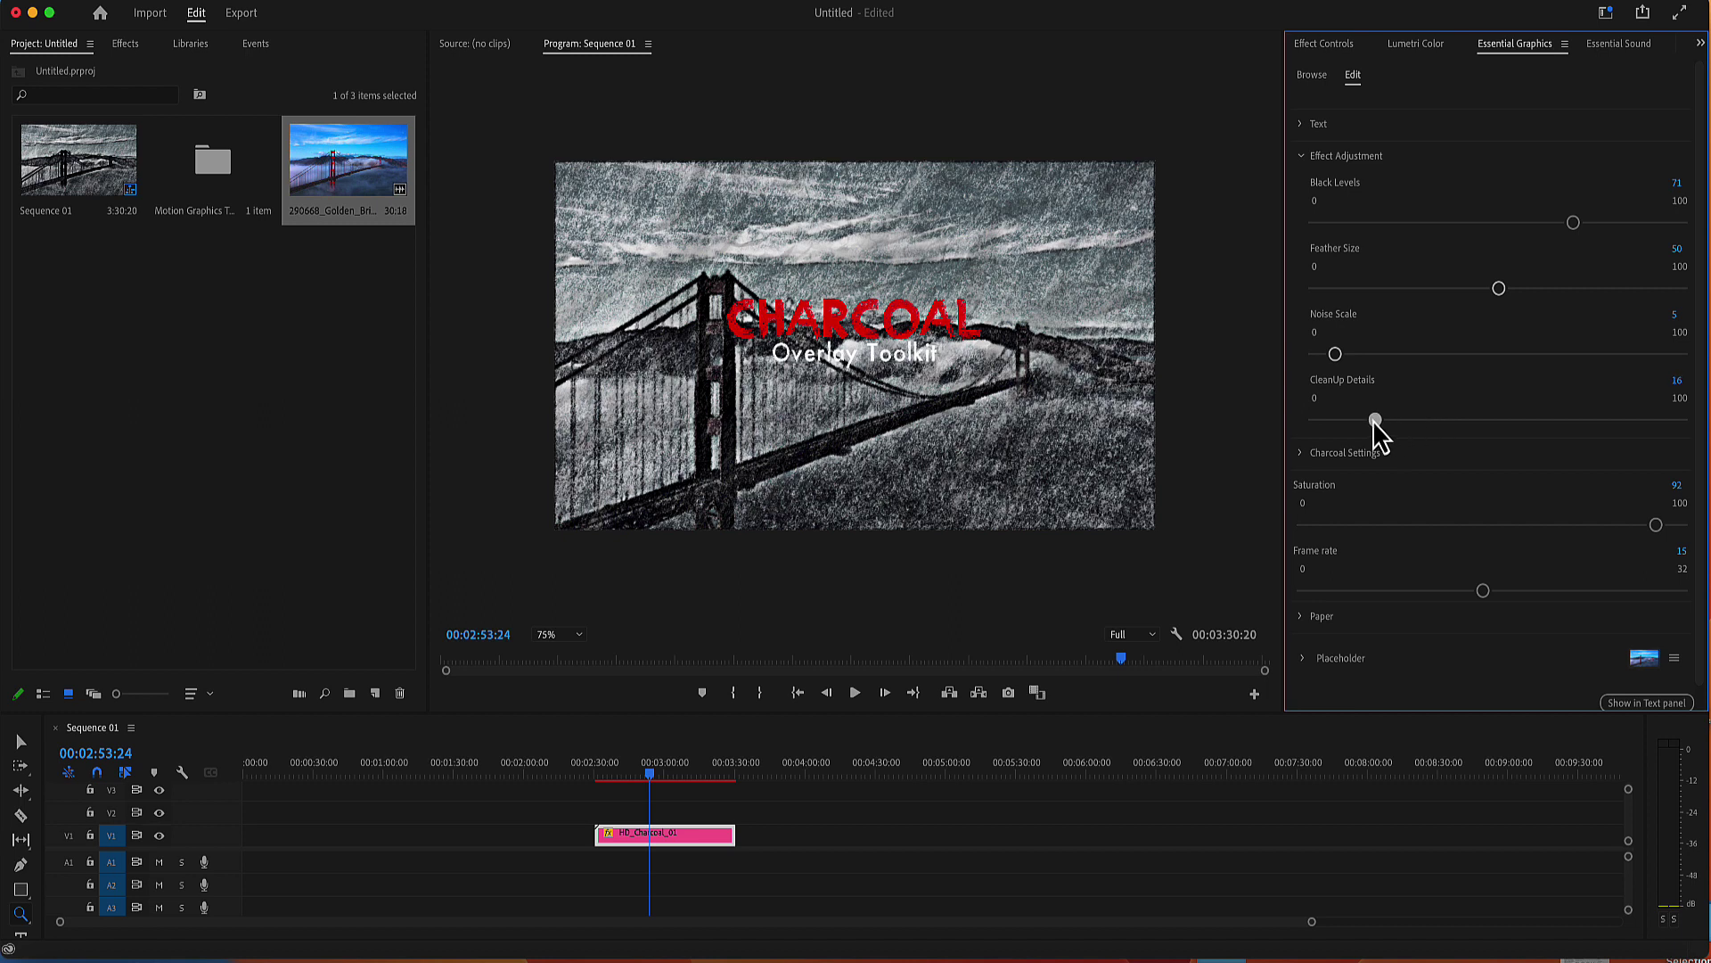
Step: Set Pencil Strokes Scale to 61, Rotate to 26.3°, and Pencil Stroke Color 1 to purple
{"action": "left_click", "coordinate": [1298, 456]}
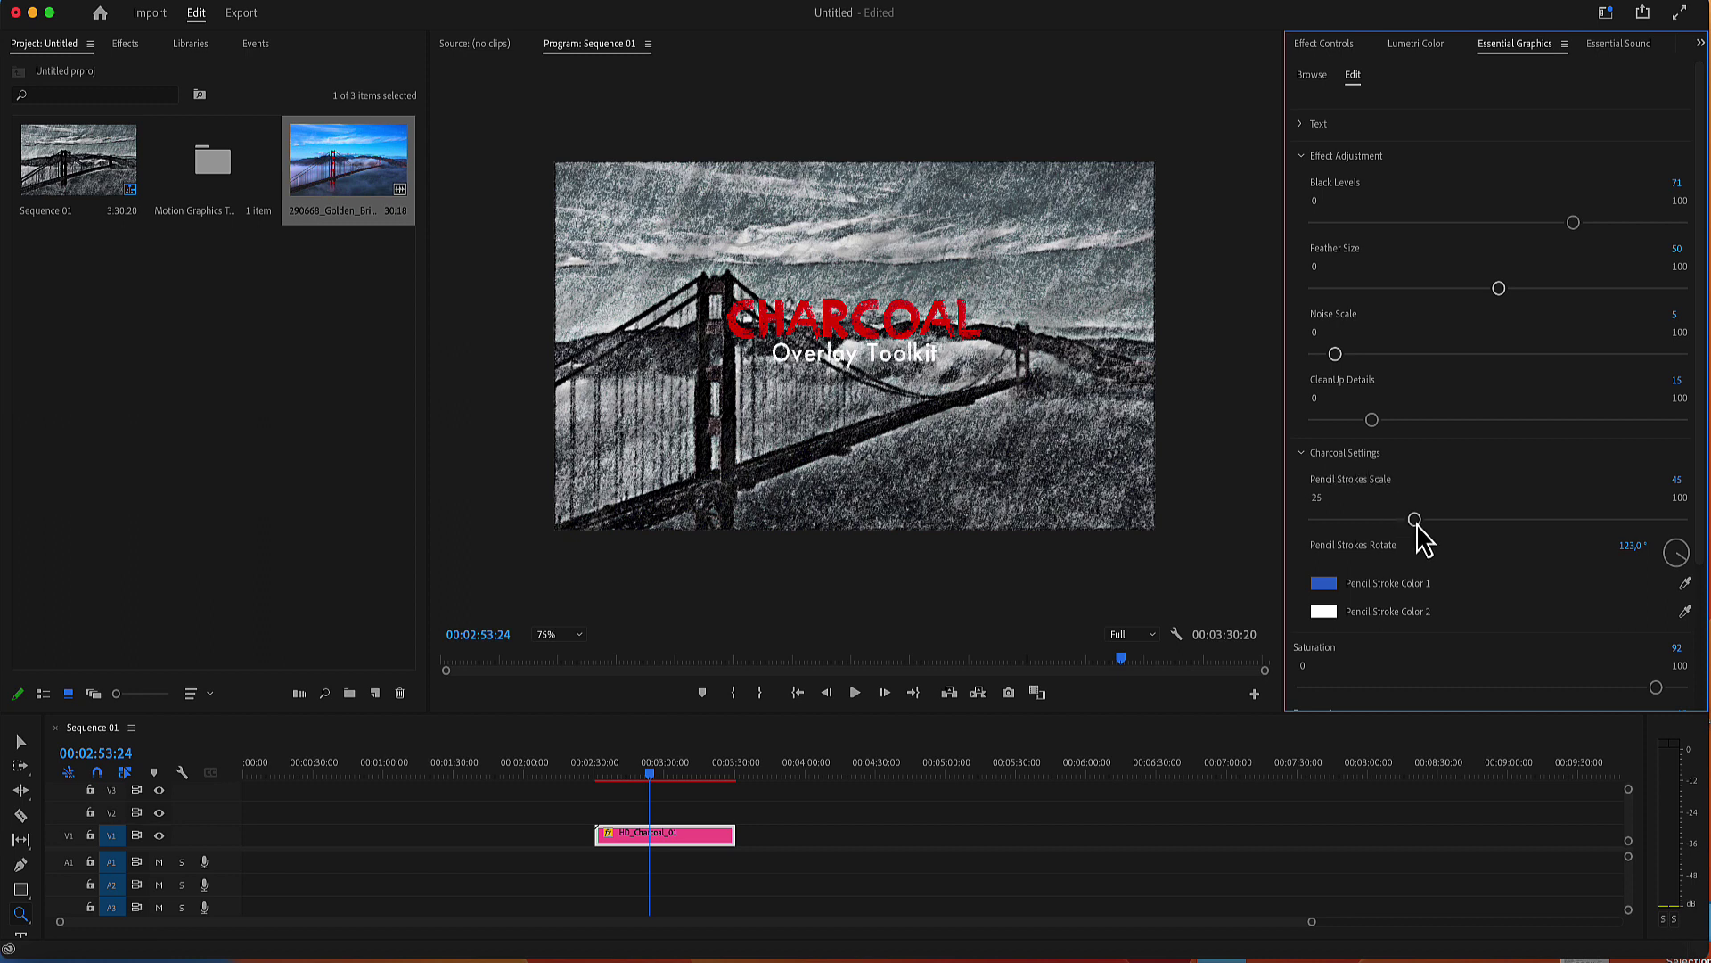
{"action": "left_click_drag", "start_coordinate": [1415, 520], "coordinate": [1491, 520]}
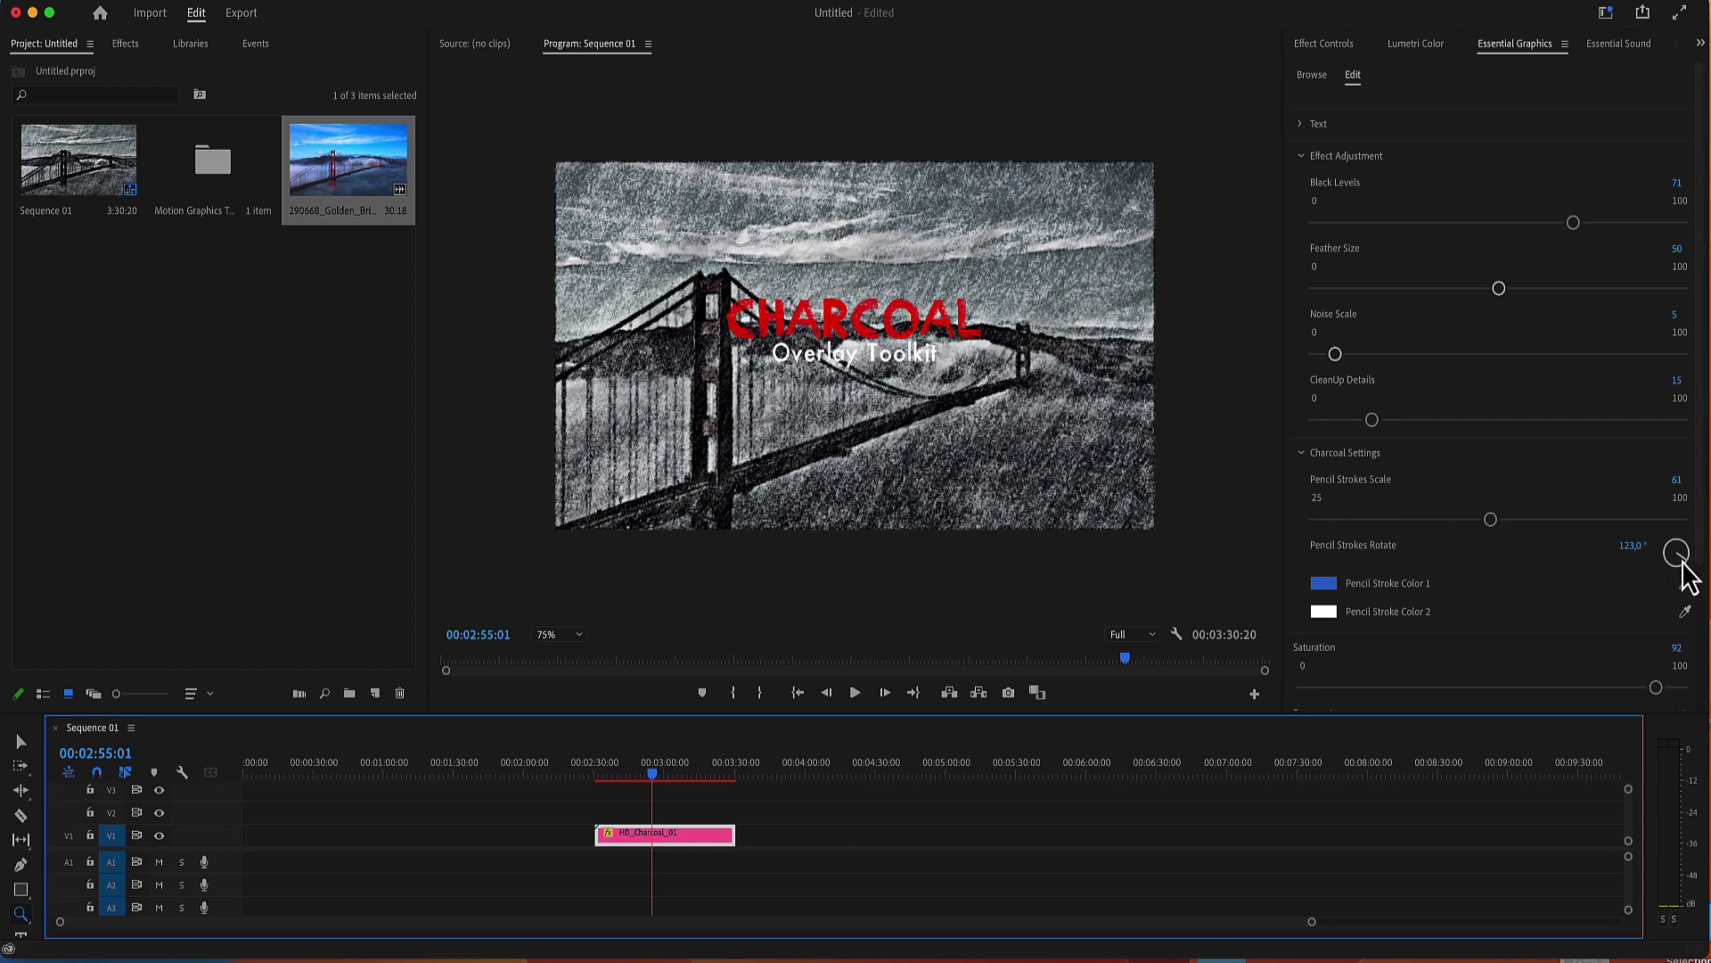
{"action": "mouse_move", "coordinate": [1673, 572]}
{"action": "left_mouse_down"}
{"action": "mouse_move", "coordinate": [1691, 568]}
{"action": "mouse_move", "coordinate": [1682, 553]}
{"action": "left_mouse_up"}
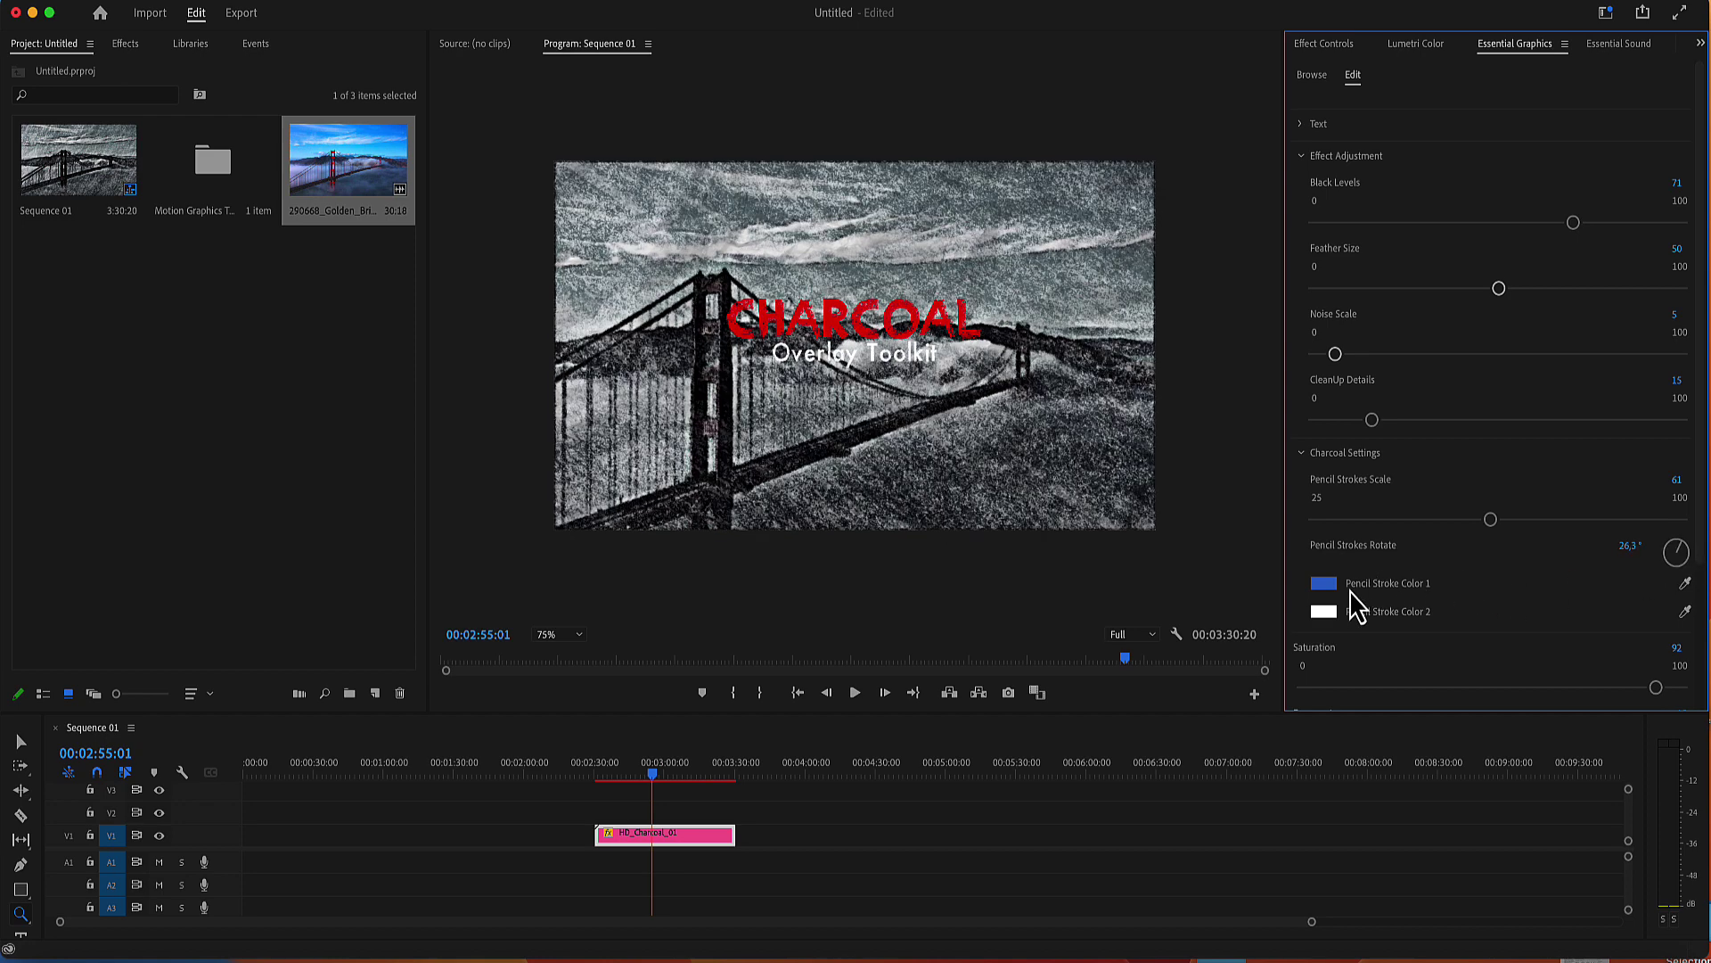
{"action": "left_click", "coordinate": [1324, 584]}
{"action": "left_click", "coordinate": [889, 556]}
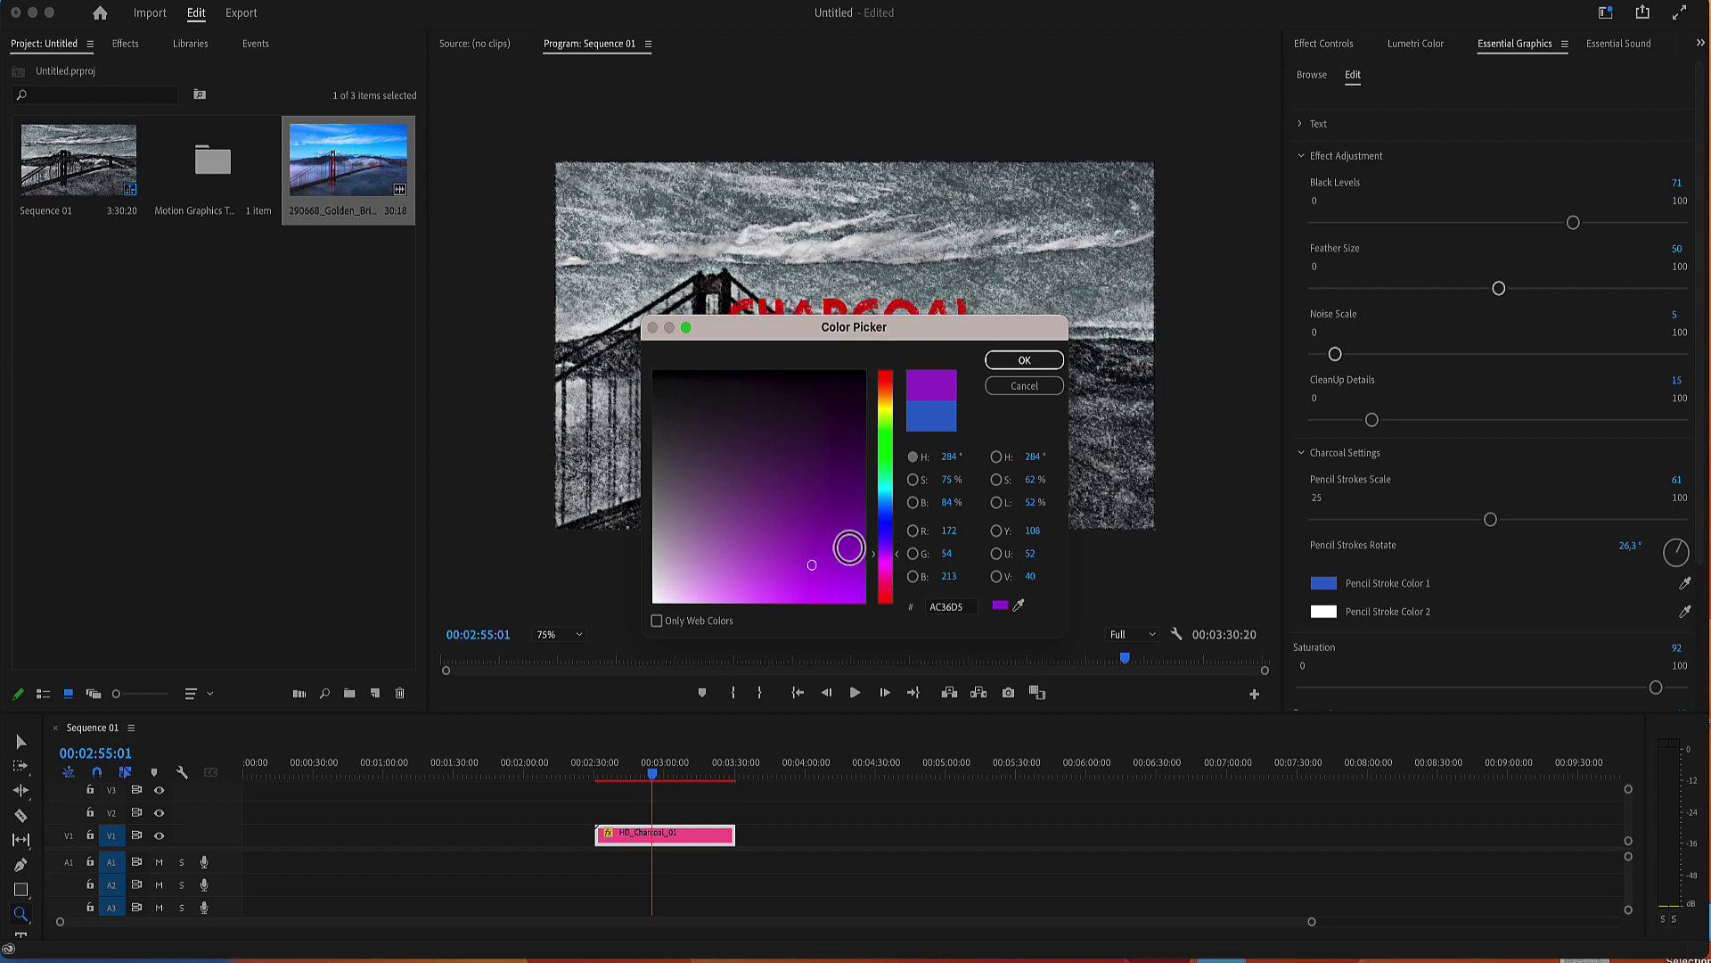
{"action": "left_click", "coordinate": [1021, 361]}
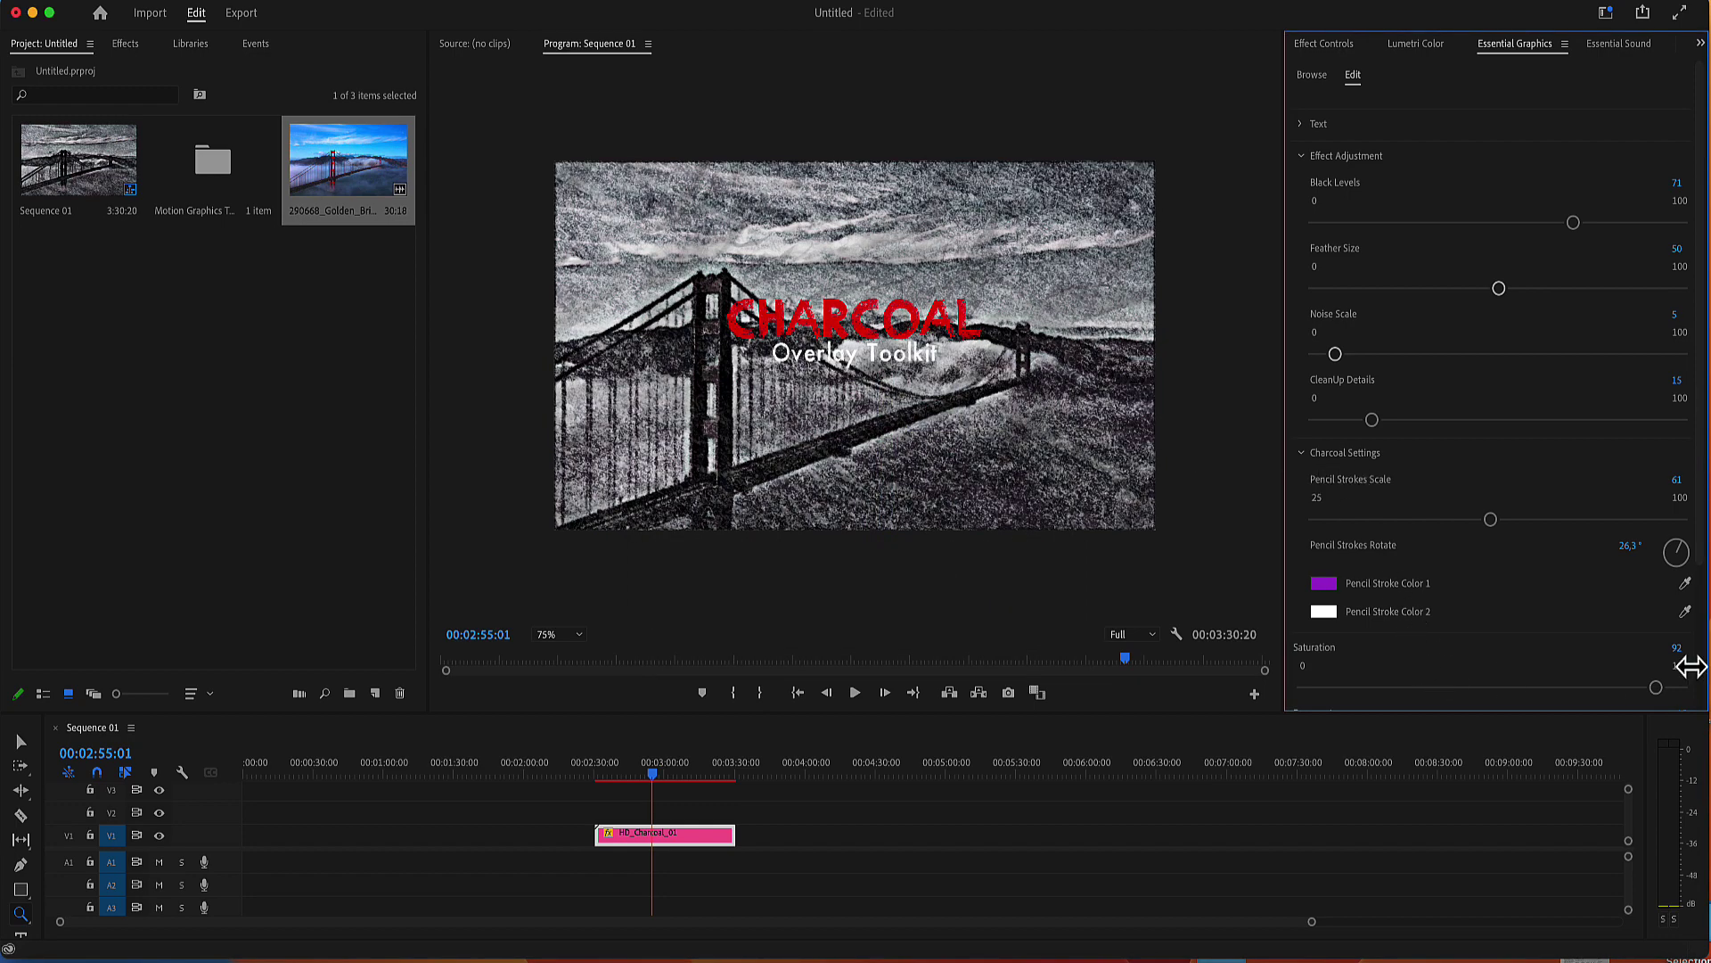
{"action": "left_click_drag", "start_coordinate": [1703, 572], "coordinate": [1703, 683]}
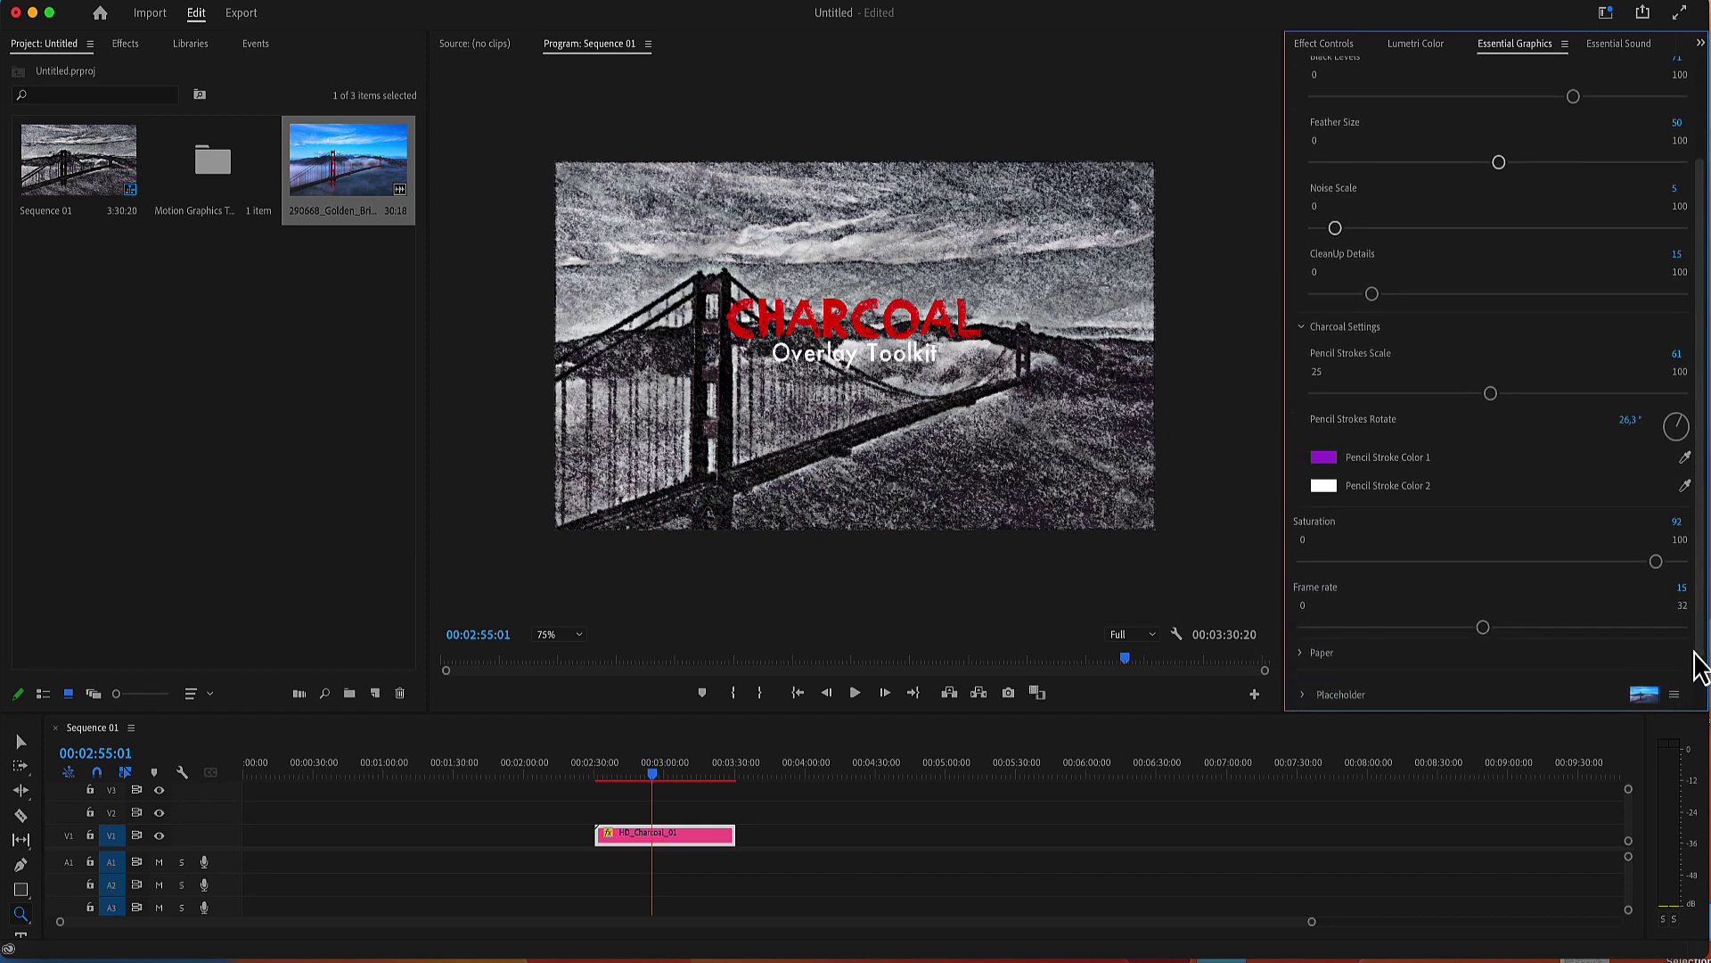
{"action": "mouse_move", "coordinate": [1654, 545]}
{"action": "left_mouse_down"}
{"action": "mouse_move", "coordinate": [1416, 560]}
{"action": "mouse_move", "coordinate": [1704, 565]}
{"action": "left_mouse_up"}
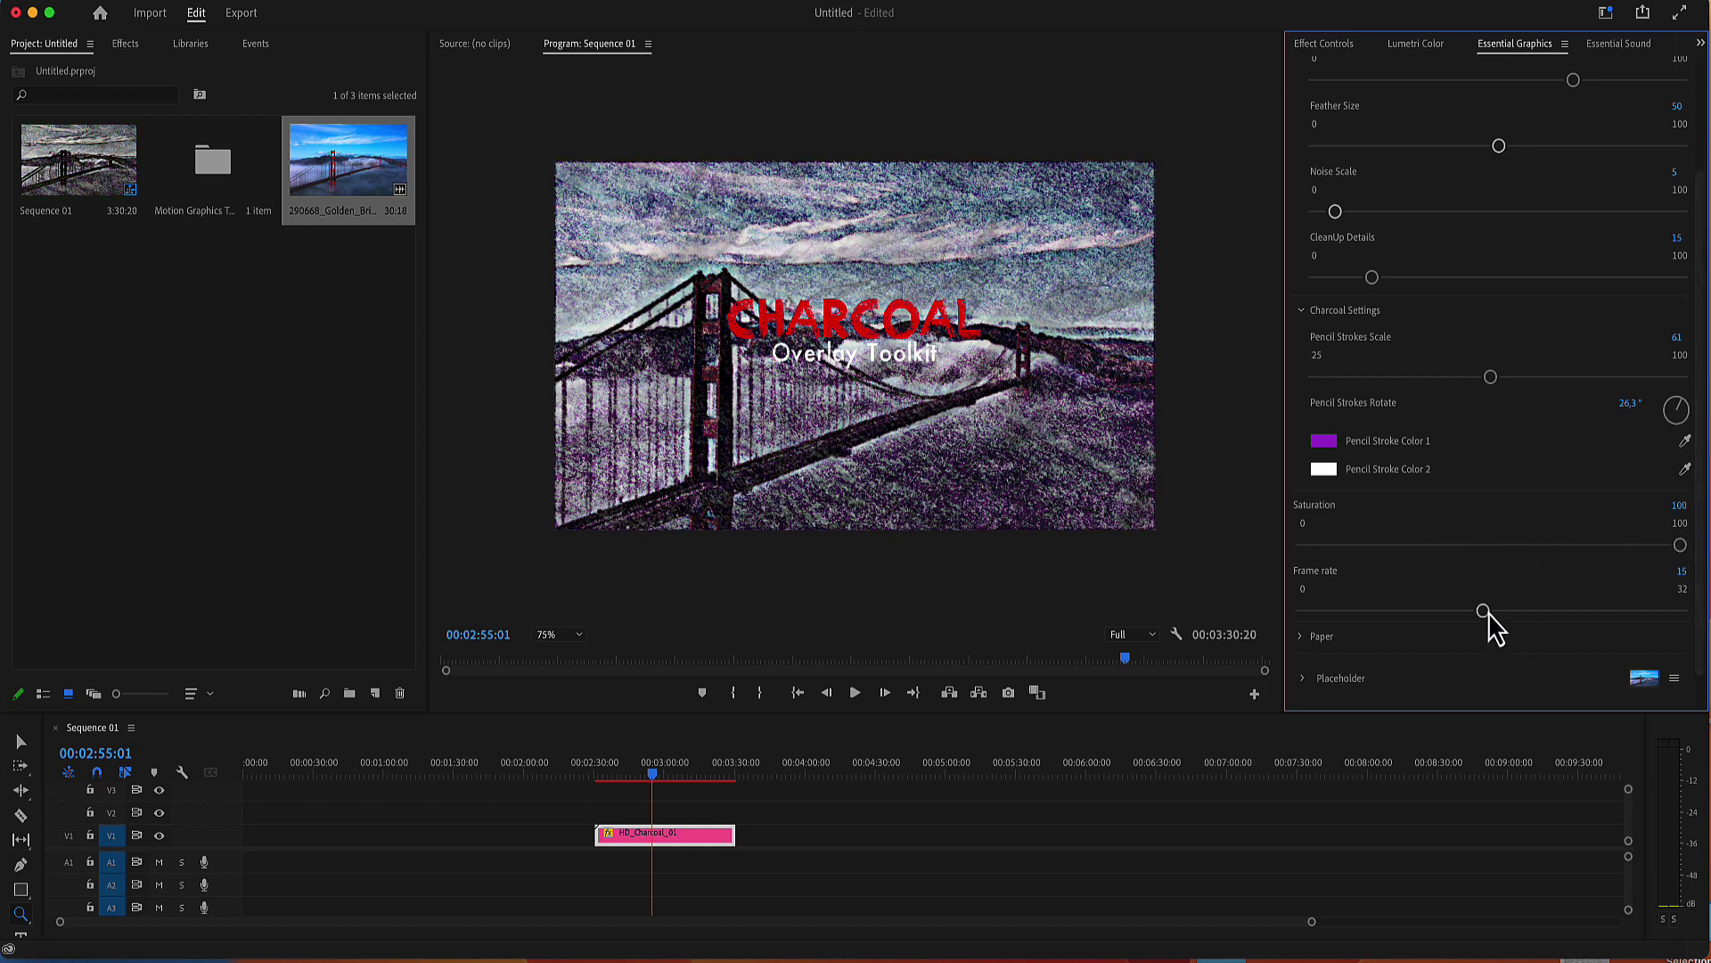
{"action": "scroll", "coordinate": [1695, 602], "scroll_direction": "down", "scroll_amount": 2}
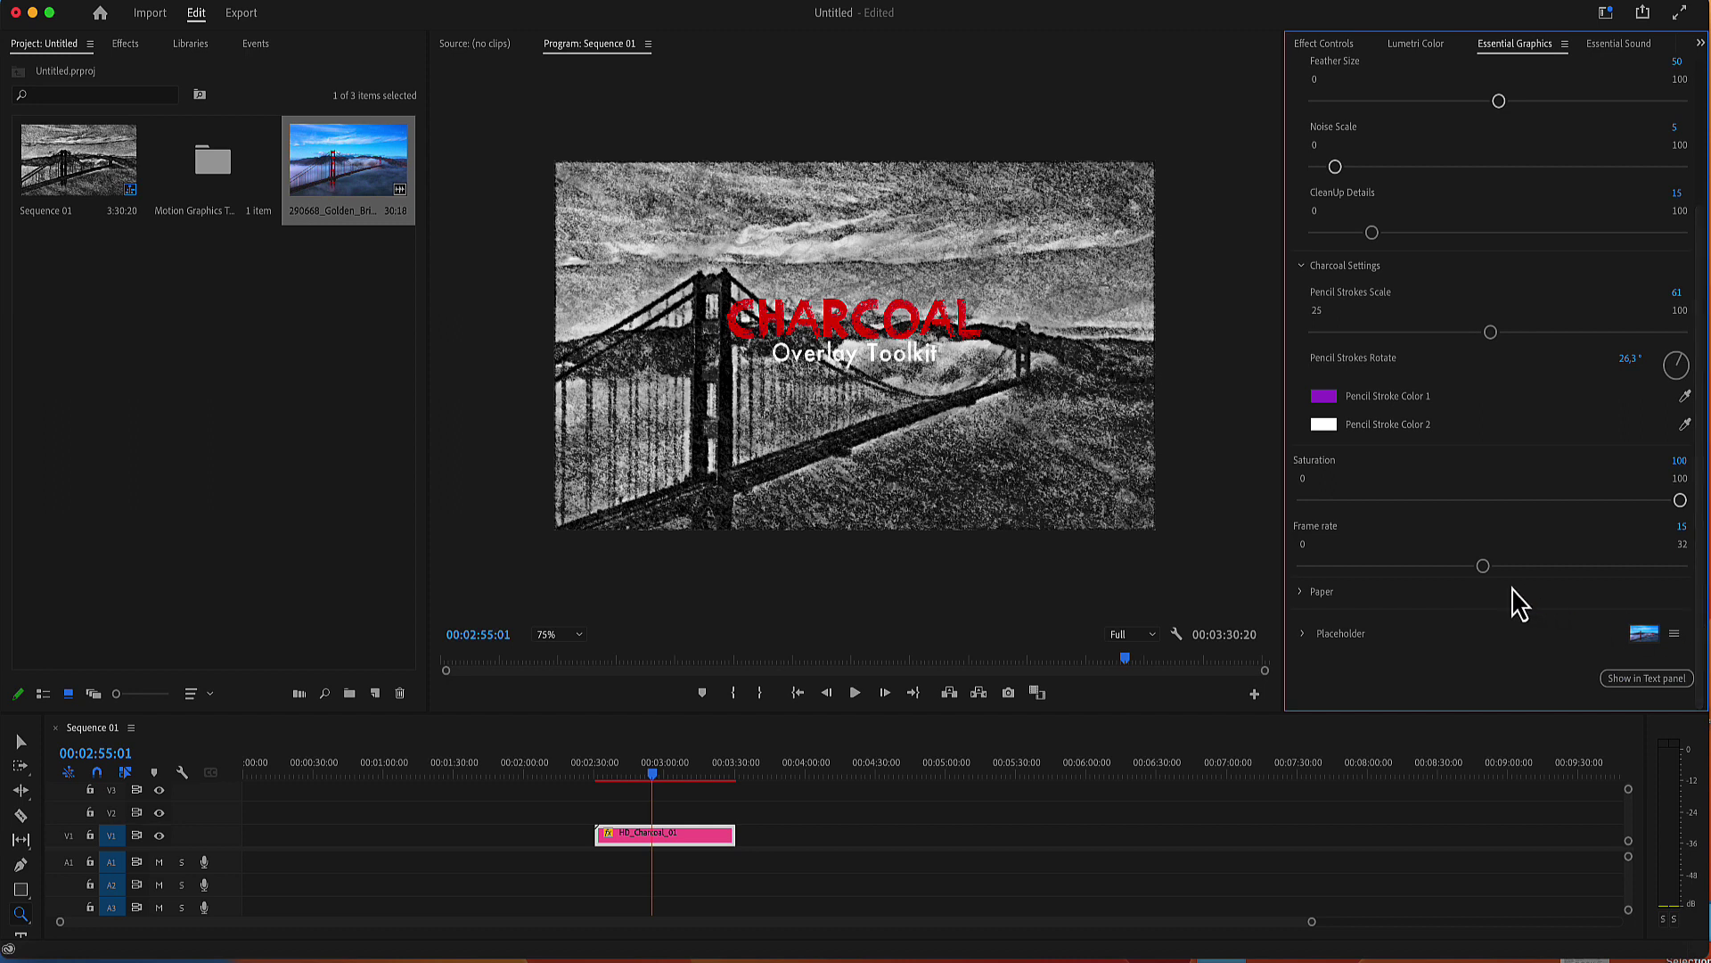
Step: Keep Paper Opacity at full after trying it lower, and choose Paper 2 after trying Paper 3
{"action": "left_click", "coordinate": [1299, 593]}
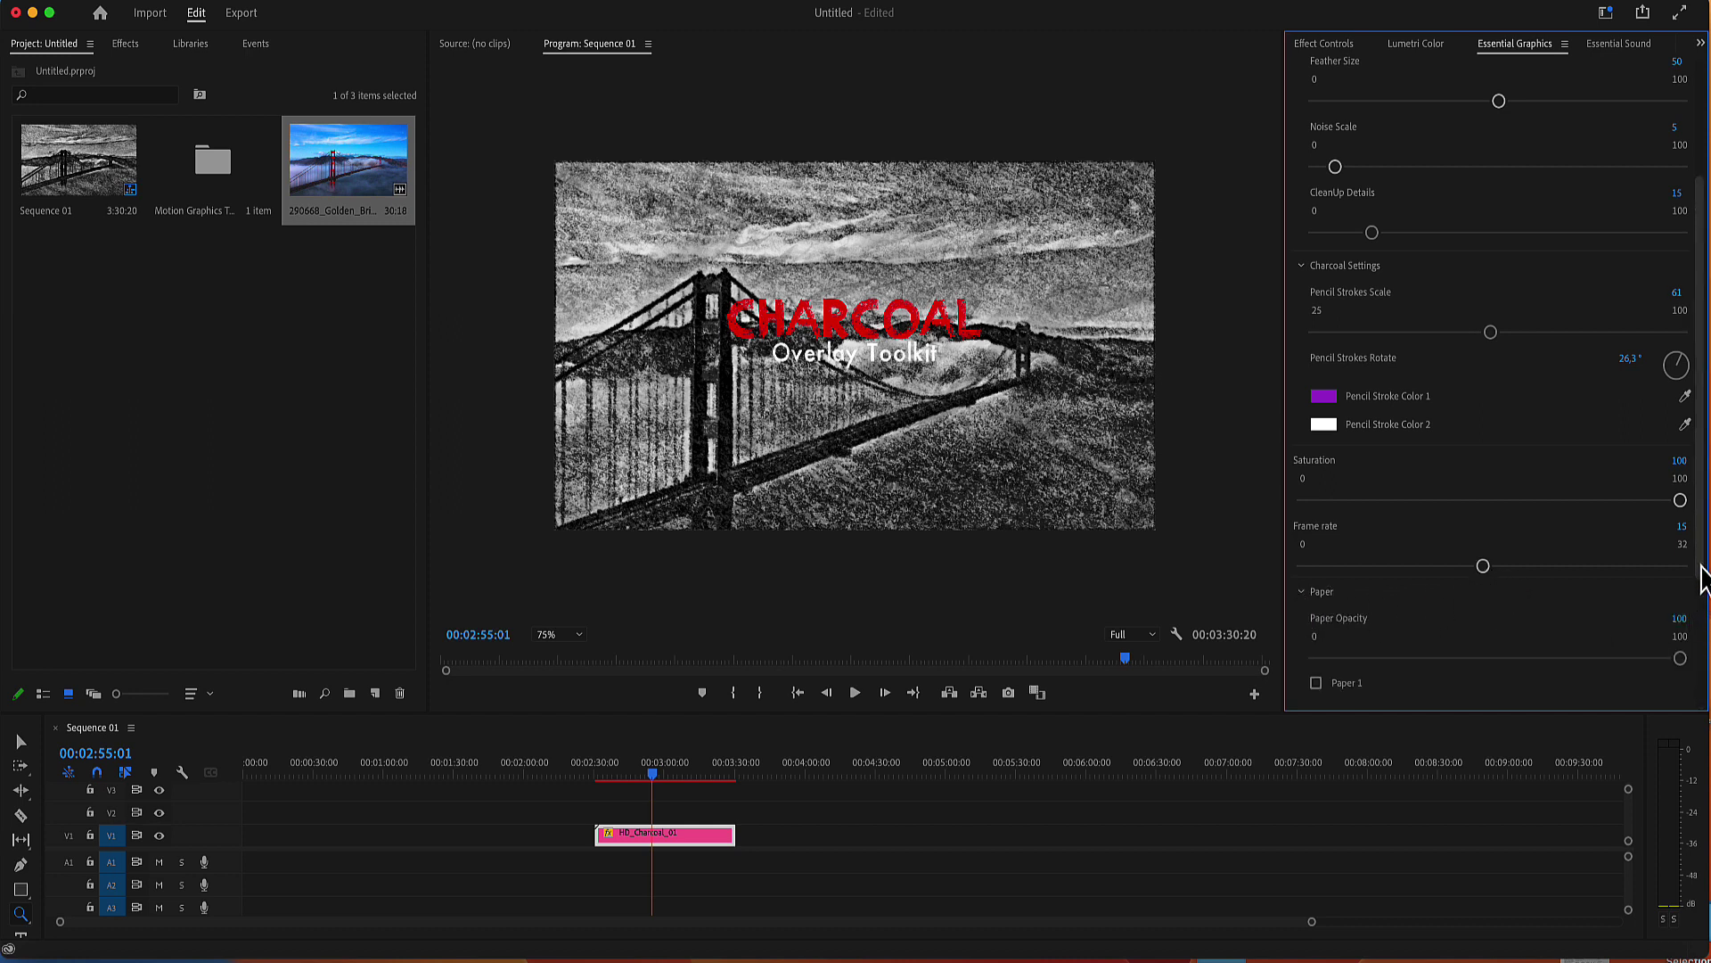
{"action": "scroll", "coordinate": [1700, 610], "scroll_direction": "down", "scroll_amount": 5}
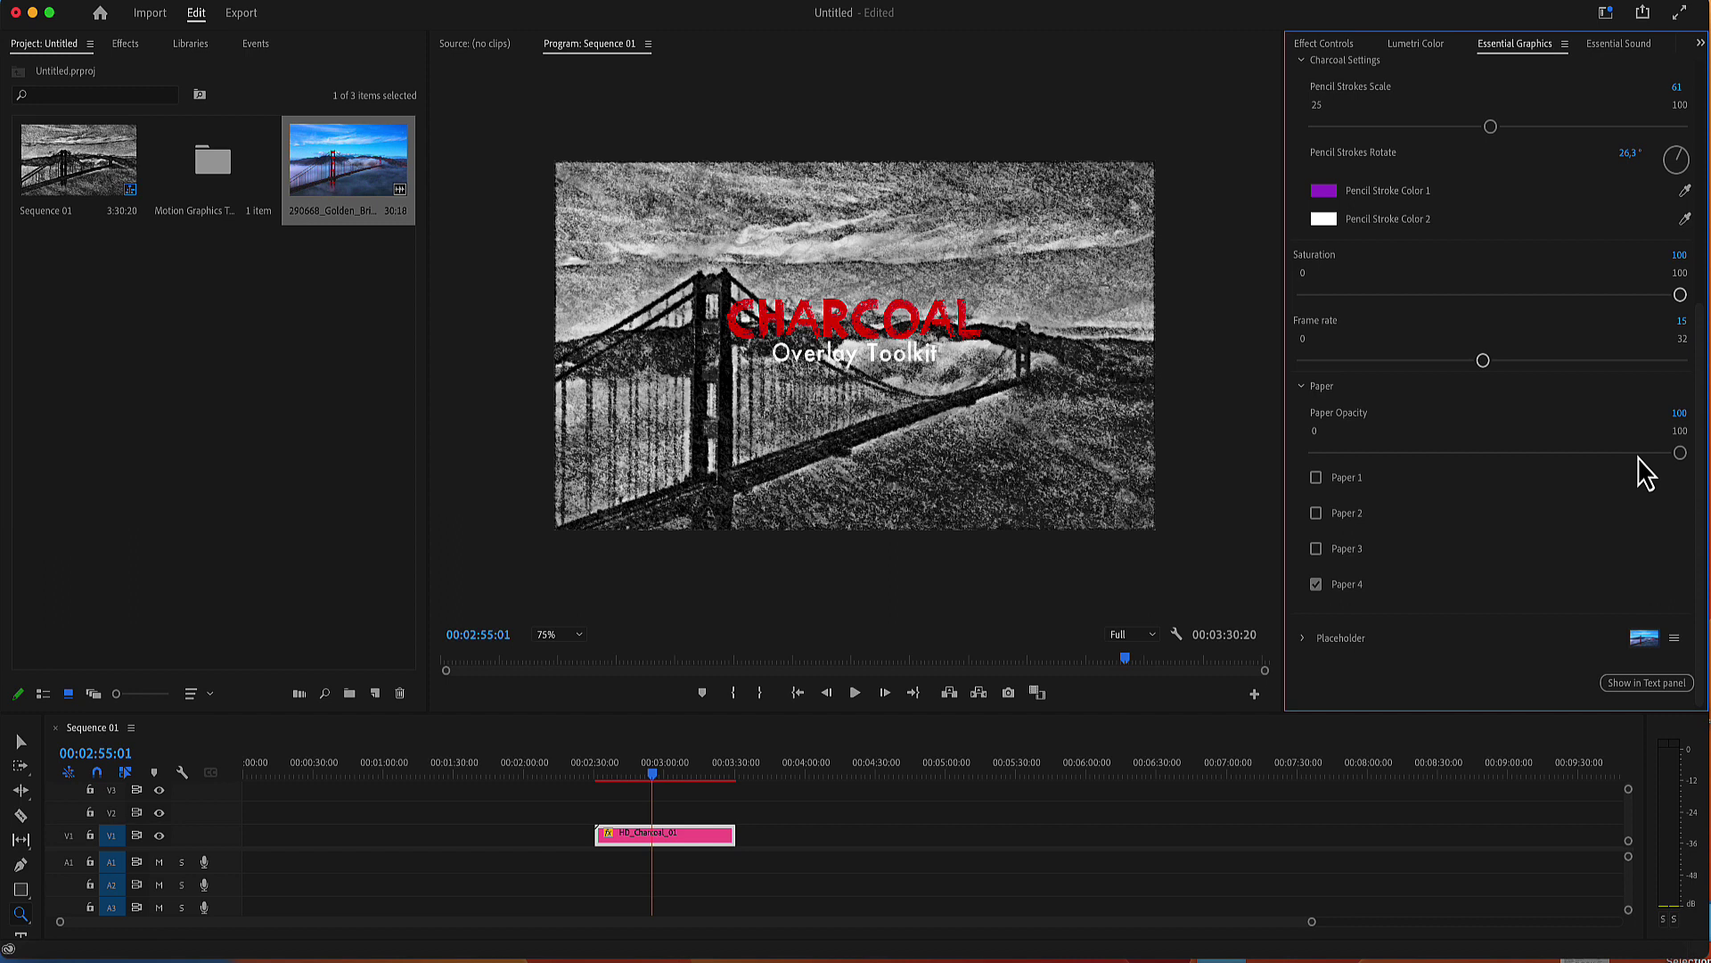
{"action": "mouse_move", "coordinate": [1680, 452]}
{"action": "left_mouse_down"}
{"action": "mouse_move", "coordinate": [1431, 454]}
{"action": "mouse_move", "coordinate": [1671, 496]}
{"action": "left_mouse_up"}
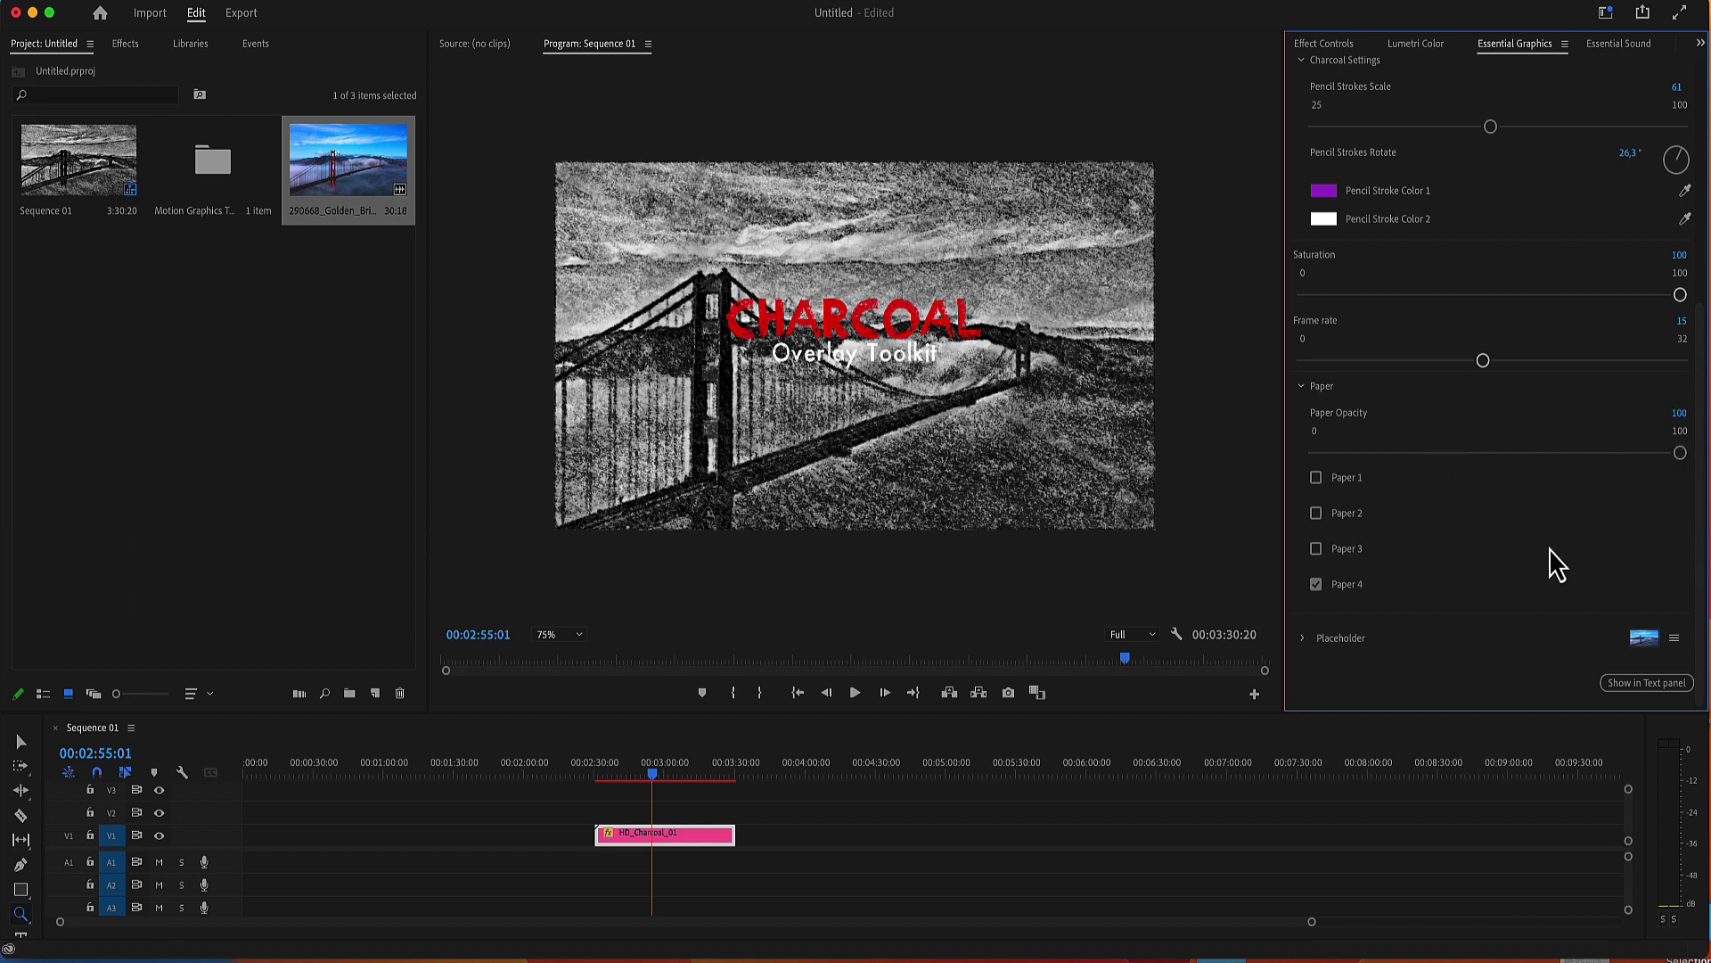
{"action": "left_click", "coordinate": [1317, 586]}
{"action": "left_click", "coordinate": [1316, 548]}
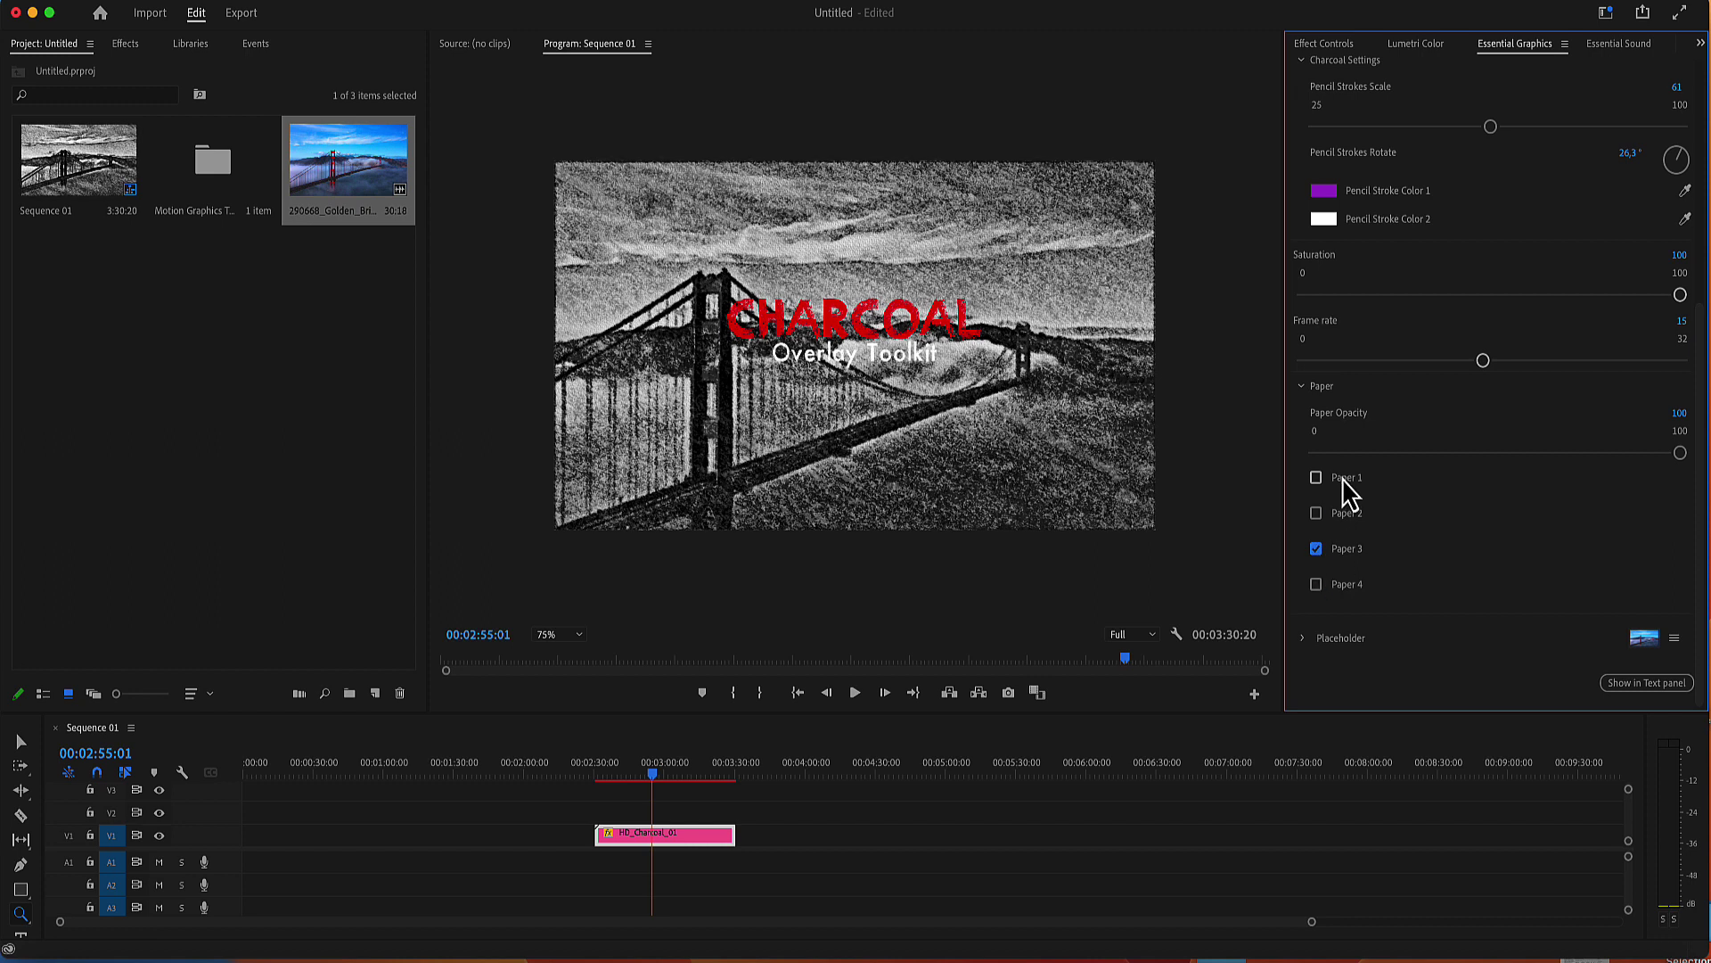
{"action": "left_click", "coordinate": [1318, 514]}
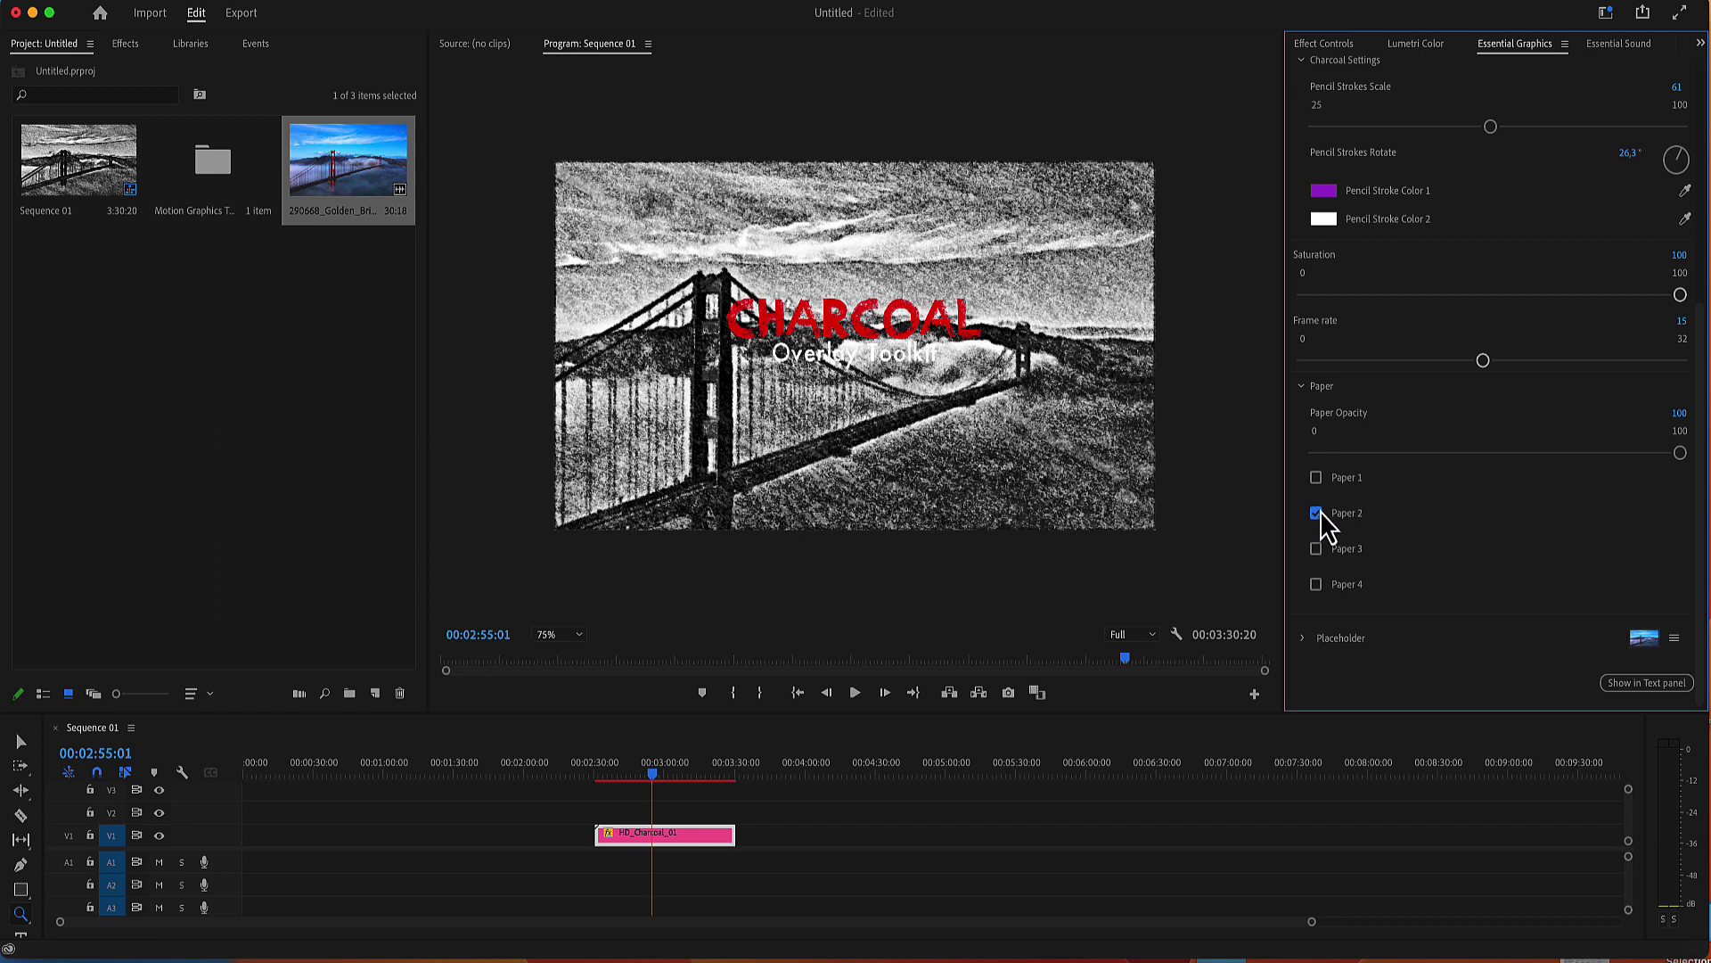